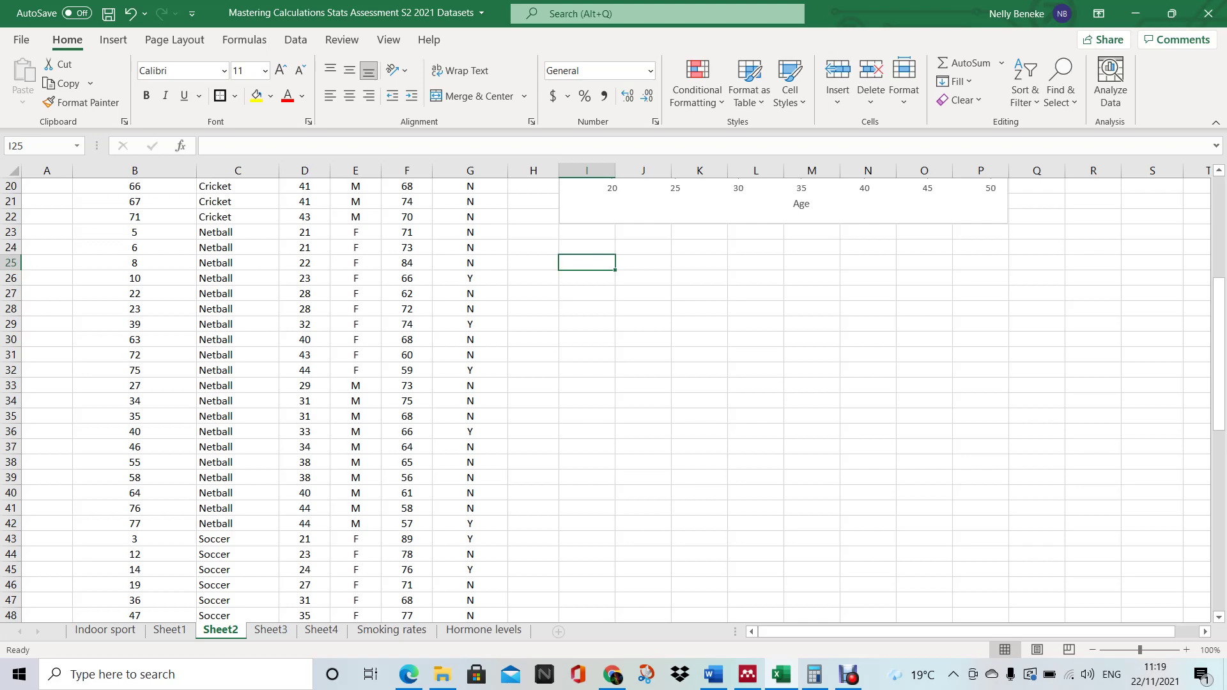
Begin a Pearson correlation formula in cell I25 by entering =pearson(.
{"action": "type", "text": "="}
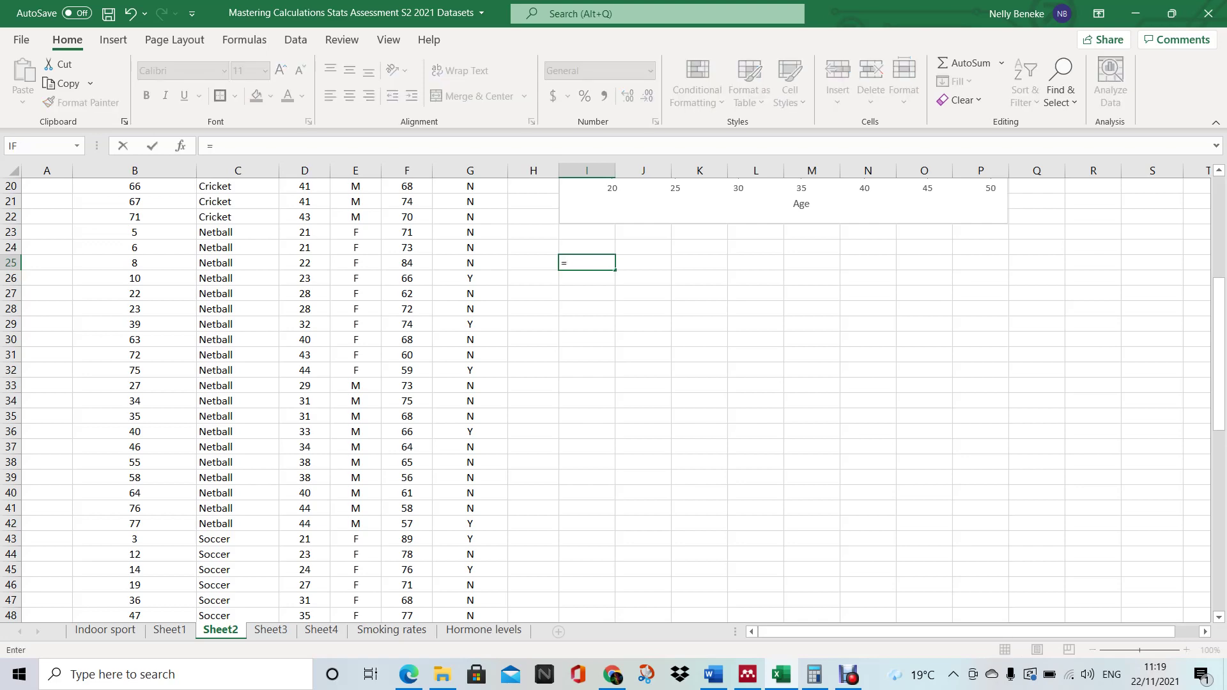
{"action": "type", "text": "pe"}
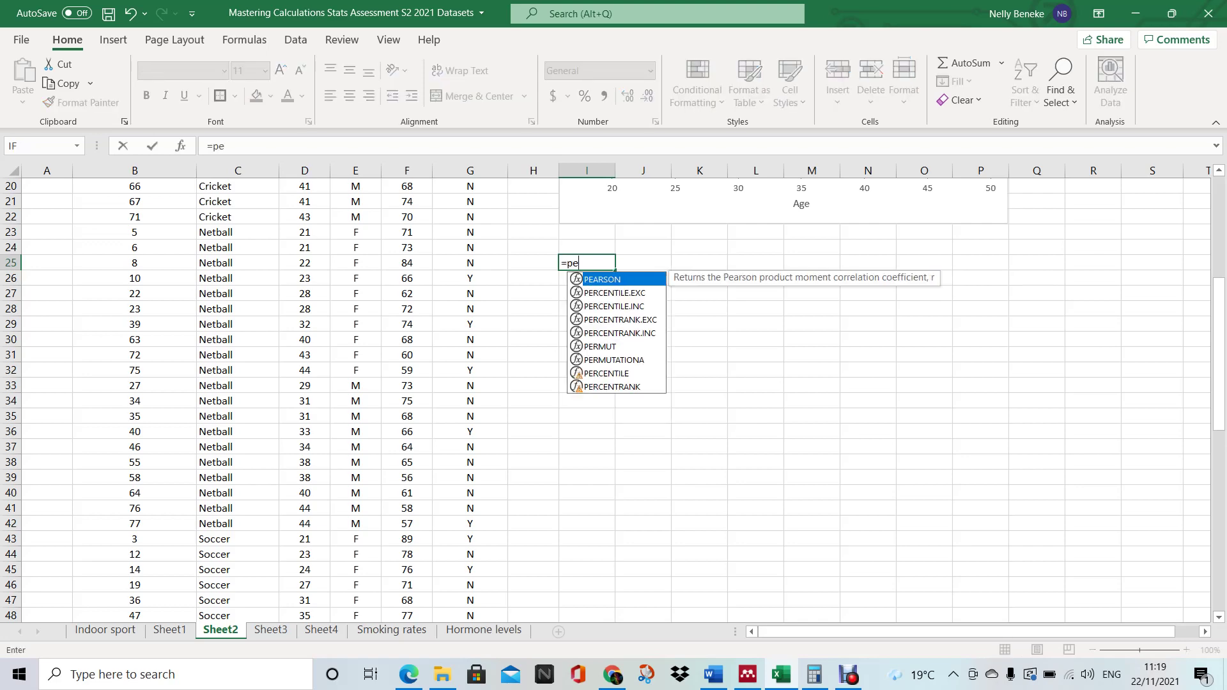
{"action": "type", "text": "arson"}
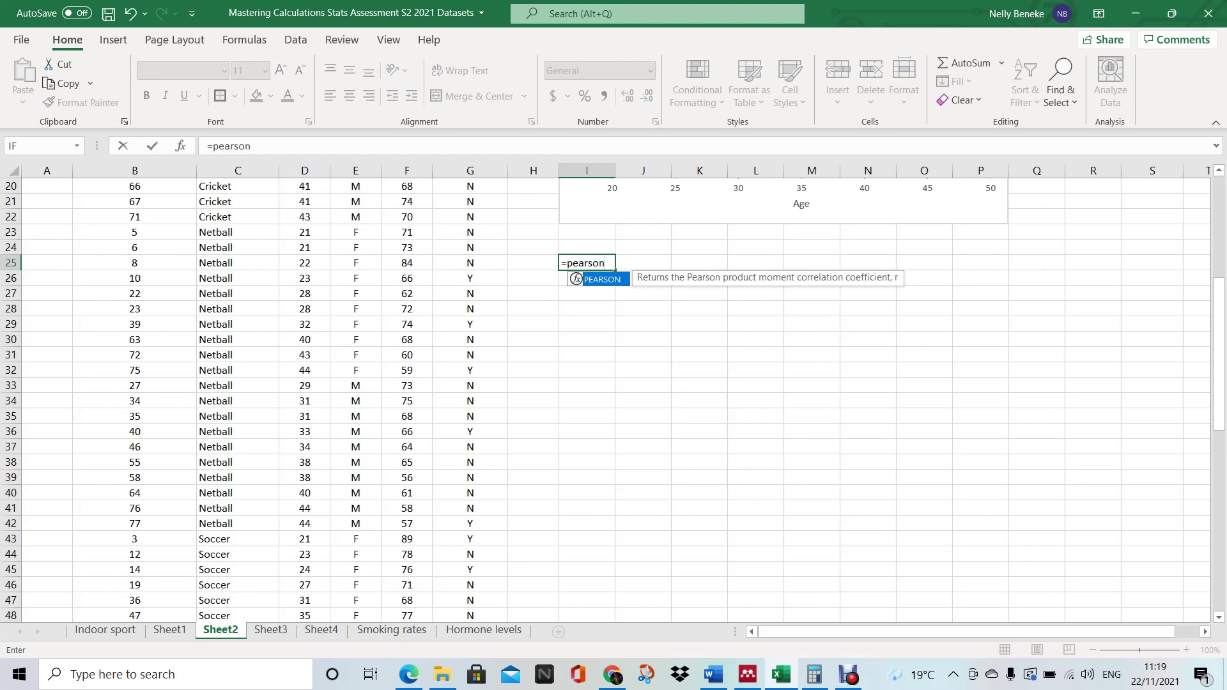
{"action": "type", "text": "("}
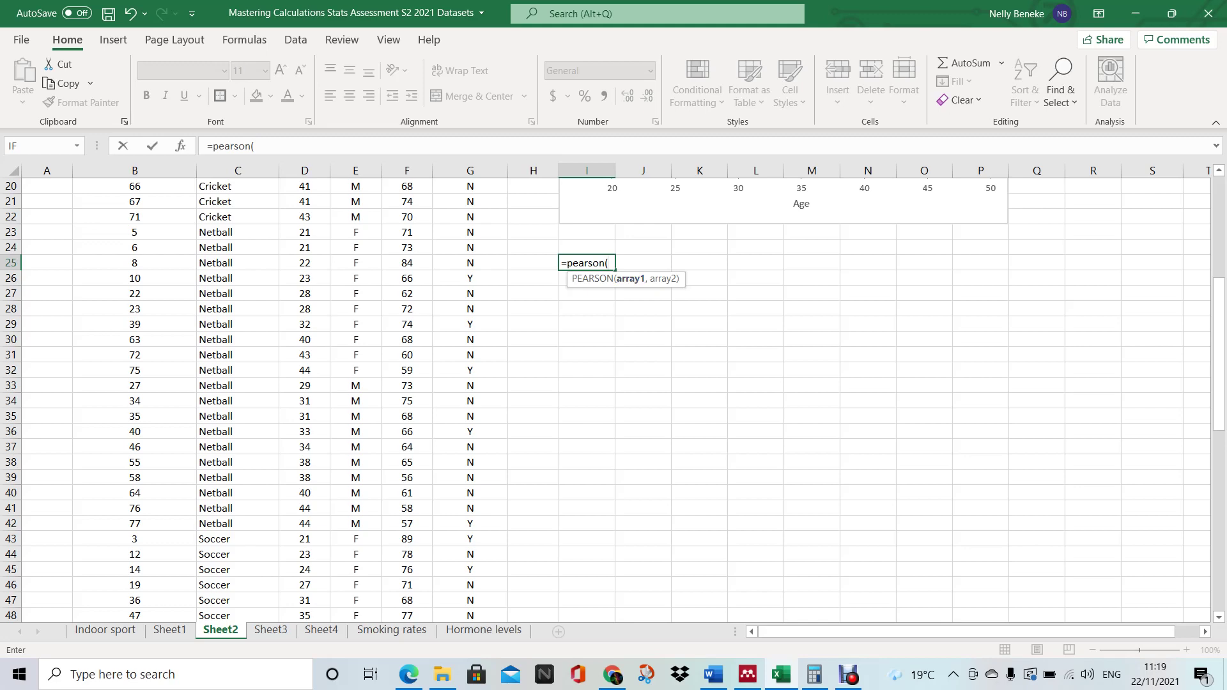
{"action": "scroll", "coordinate": [607, 403], "scroll_direction": "up", "scroll_amount": 7}
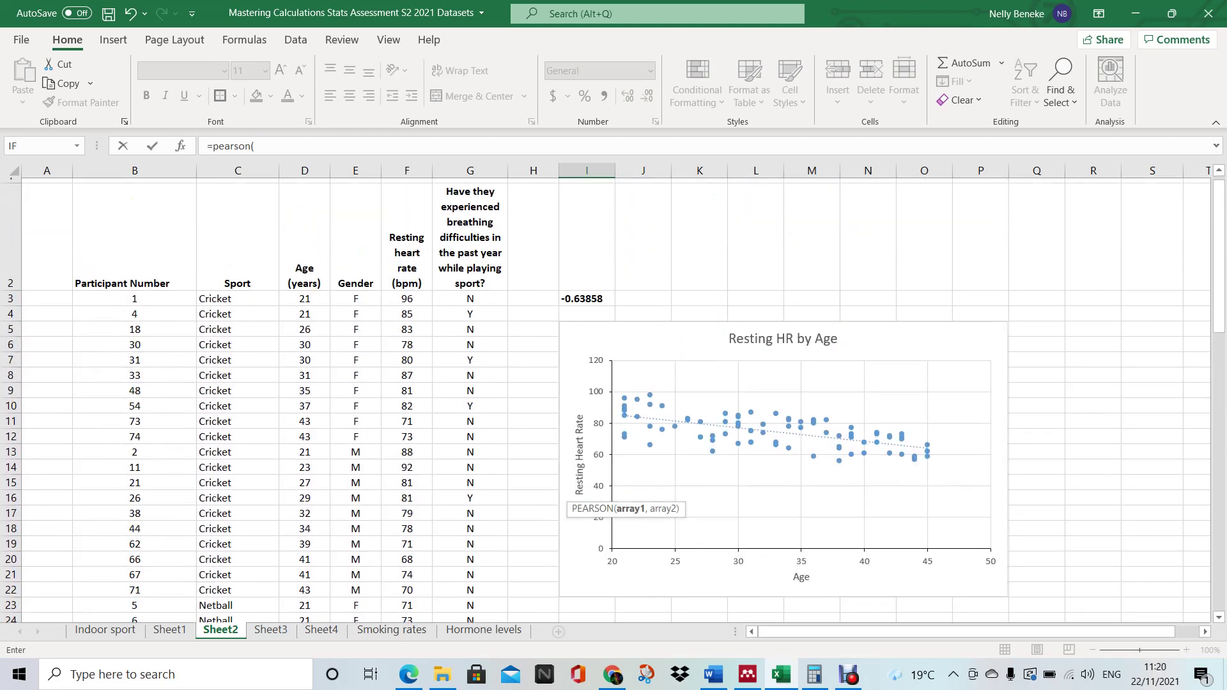
Complete =pearson(D3:D82,F3:F82) in I25 so it returns -0.63858.
{"action": "left_click_drag", "start_coordinate": [305, 308], "coordinate": [307, 571]}
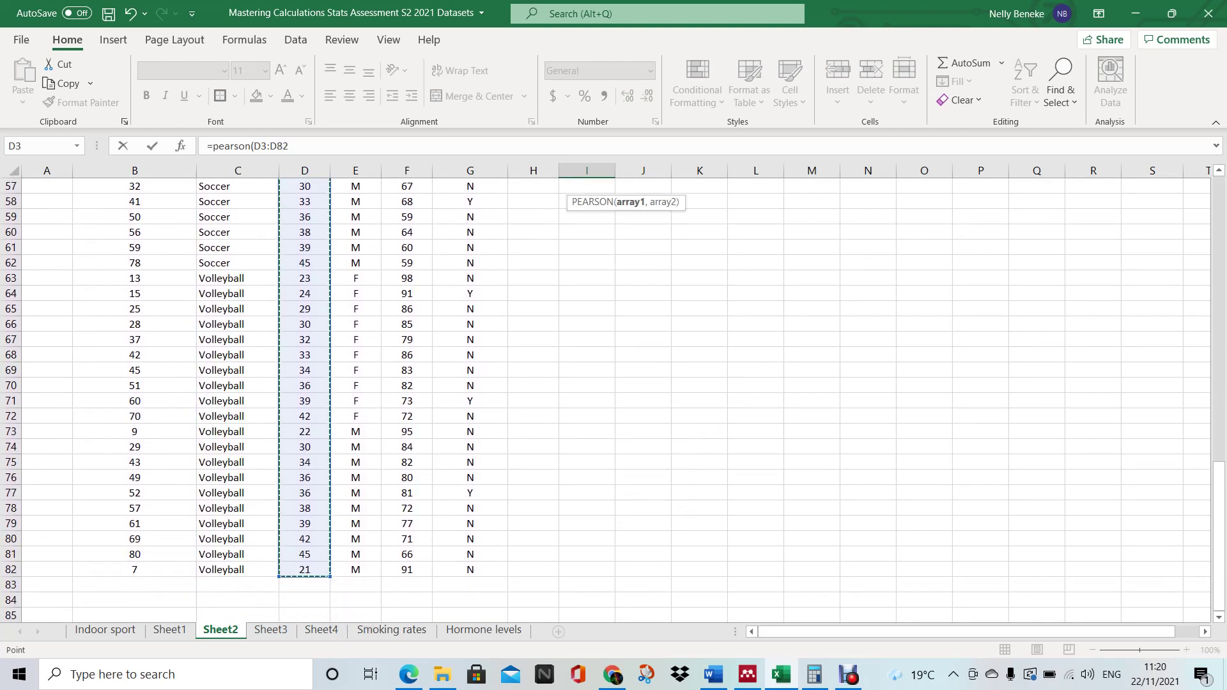
{"action": "type", "text": ","}
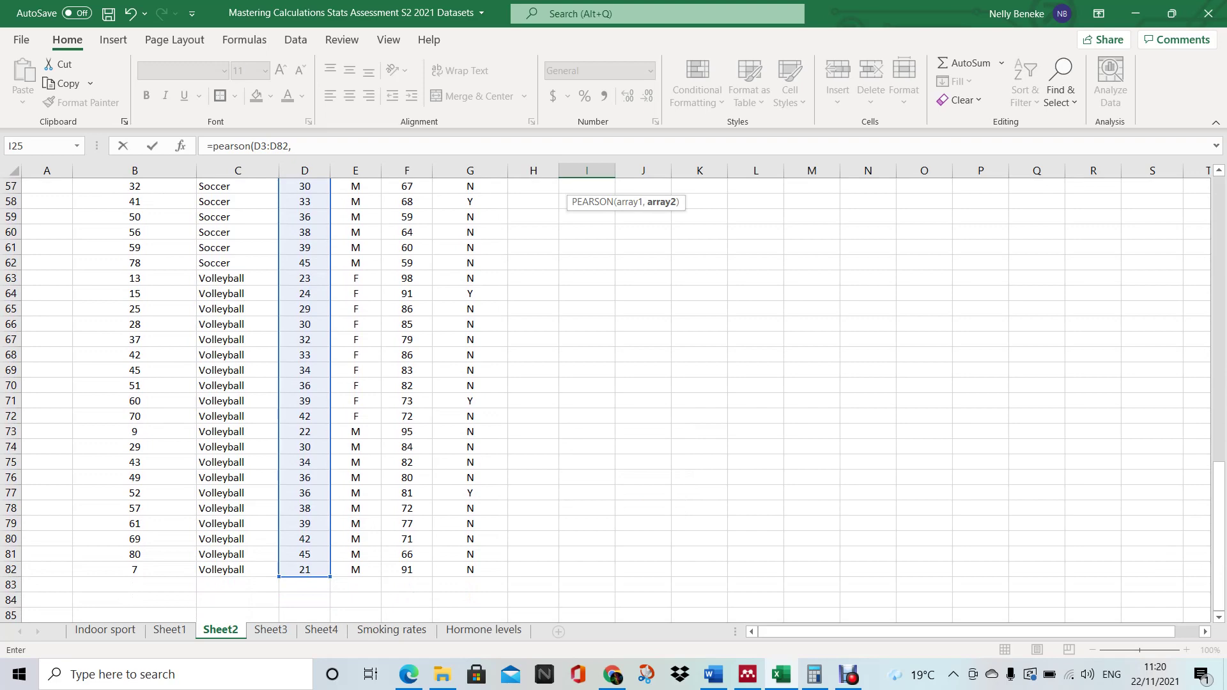
{"action": "scroll", "coordinate": [613, 396], "scroll_direction": "up", "scroll_amount": 18}
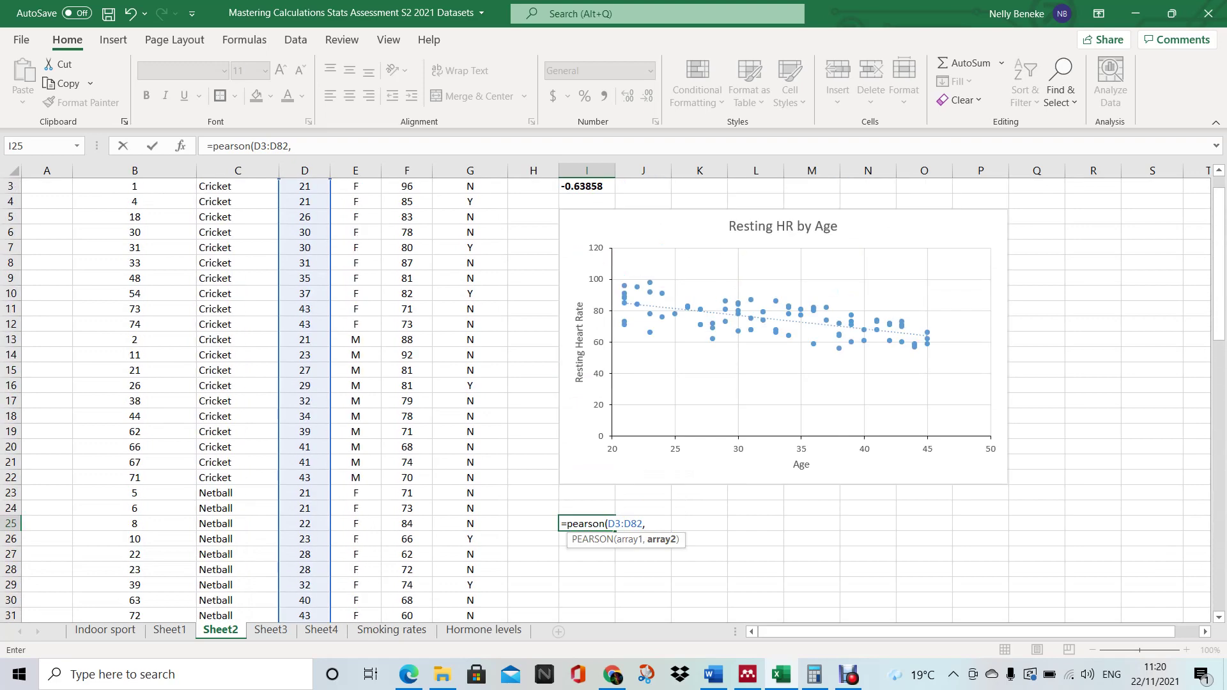
{"action": "scroll", "coordinate": [614, 396], "scroll_direction": "up", "scroll_amount": 1}
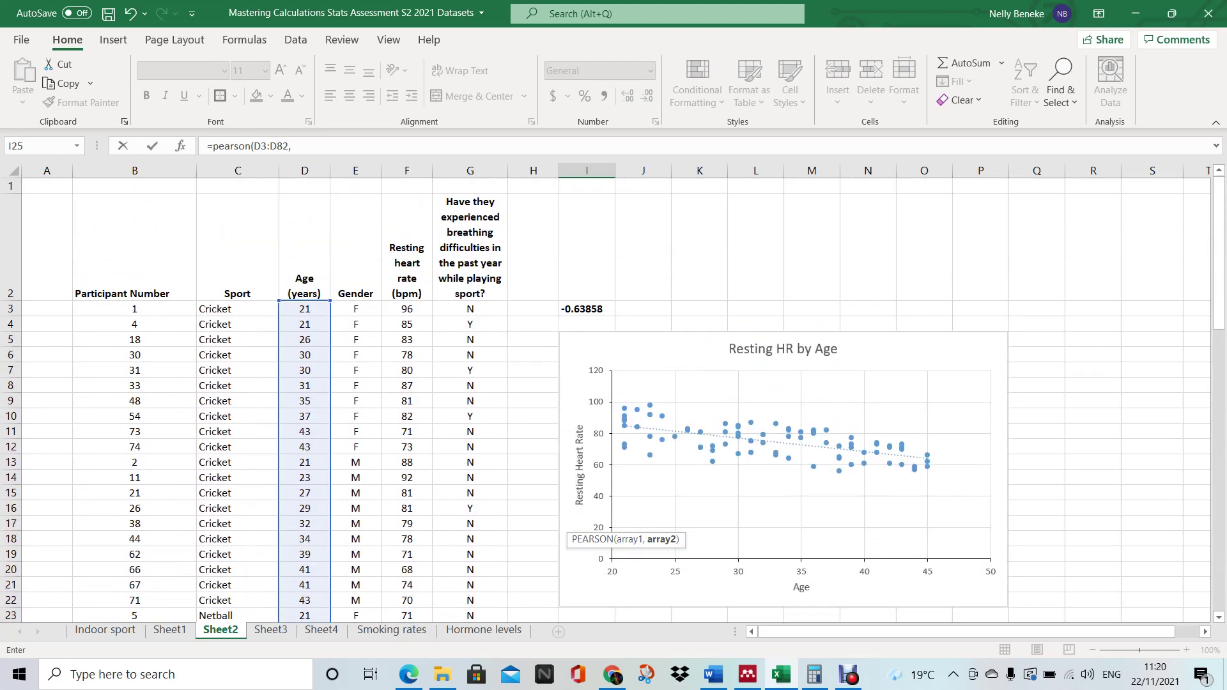
{"action": "left_click_drag", "start_coordinate": [406, 308], "coordinate": [406, 431]}
{"action": "left_click_drag", "start_coordinate": [407, 525], "coordinate": [406, 571]}
{"action": "scroll", "coordinate": [406, 396], "scroll_direction": "up", "scroll_amount": 4}
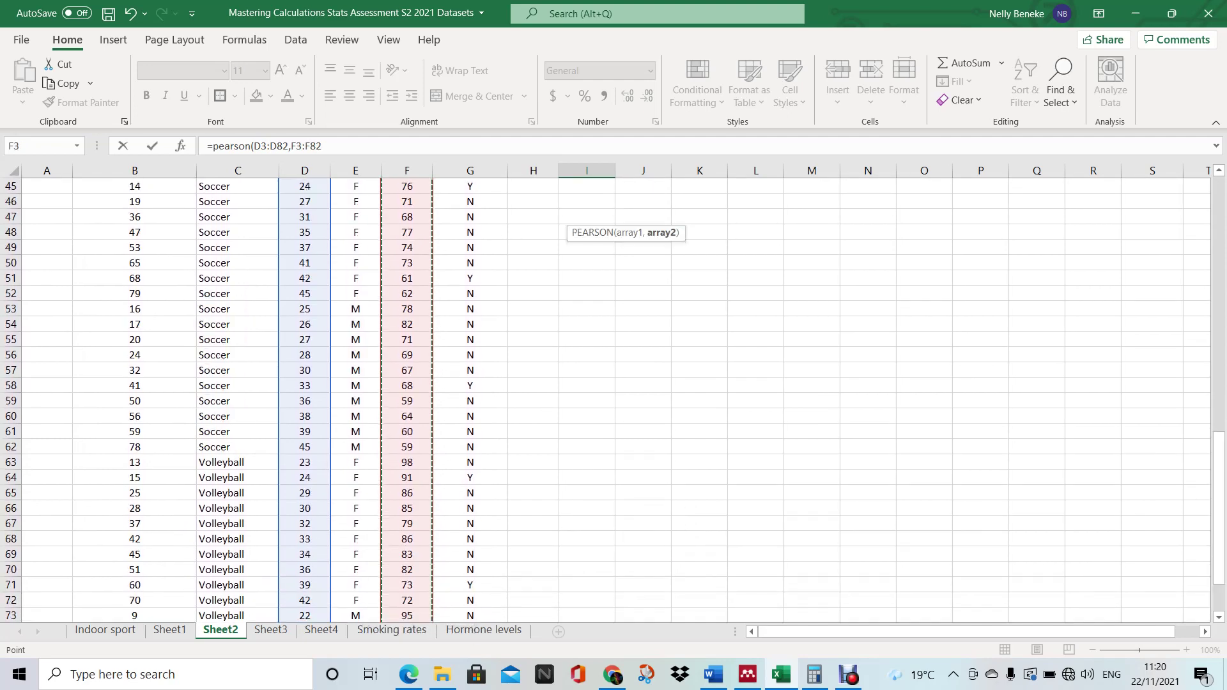
{"action": "scroll", "coordinate": [407, 396], "scroll_direction": "up", "scroll_amount": 11}
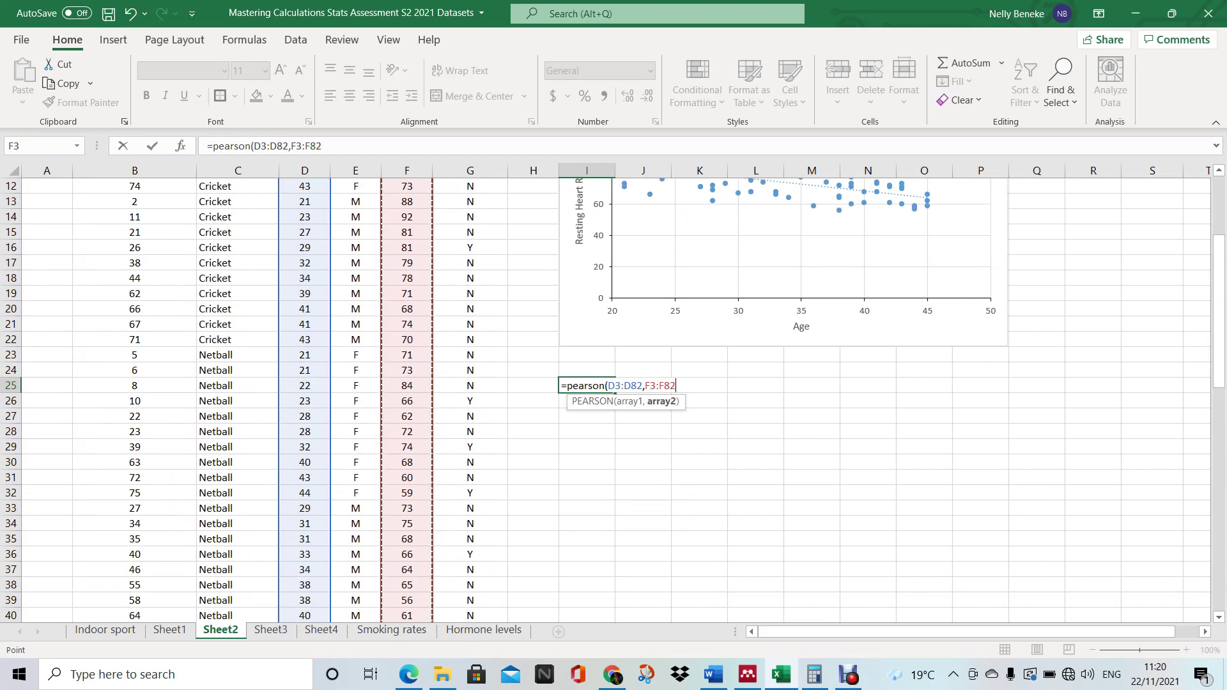
{"action": "type", "text": ")"}
{"action": "key", "text": "Return"}
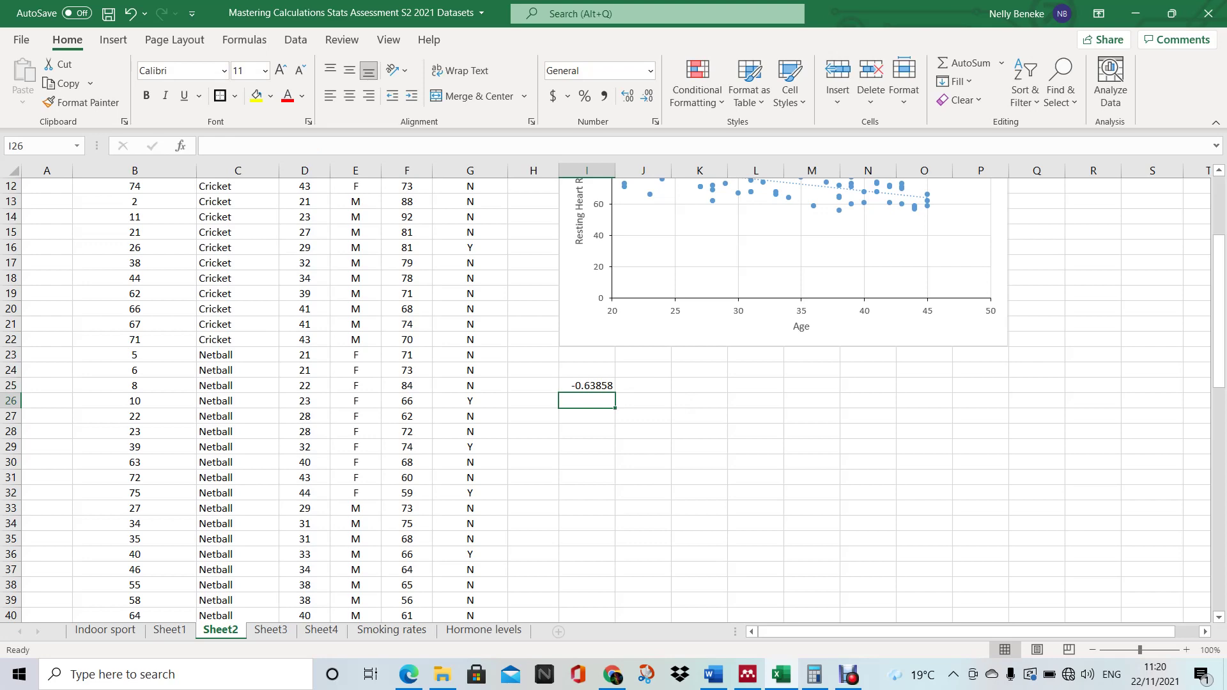
{"action": "key", "text": "Down"}
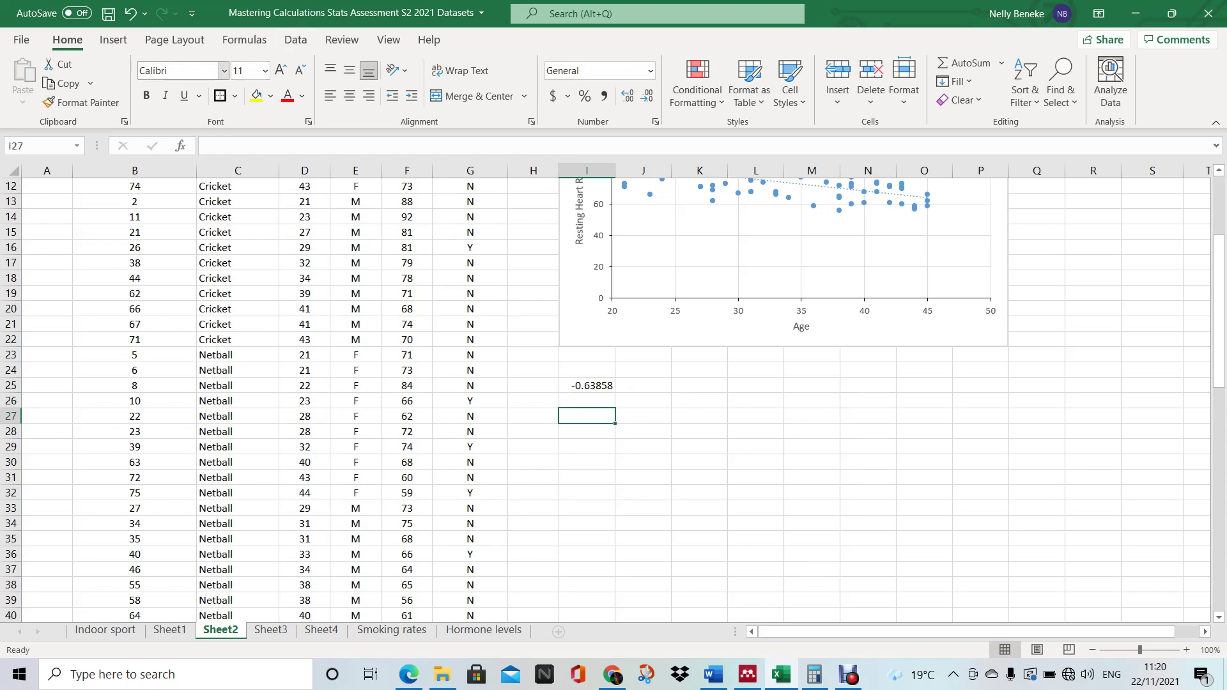
Insert a blank plain scatter chart, placed and enlarged below the I25 correlation result.
{"action": "left_click", "coordinate": [113, 39]}
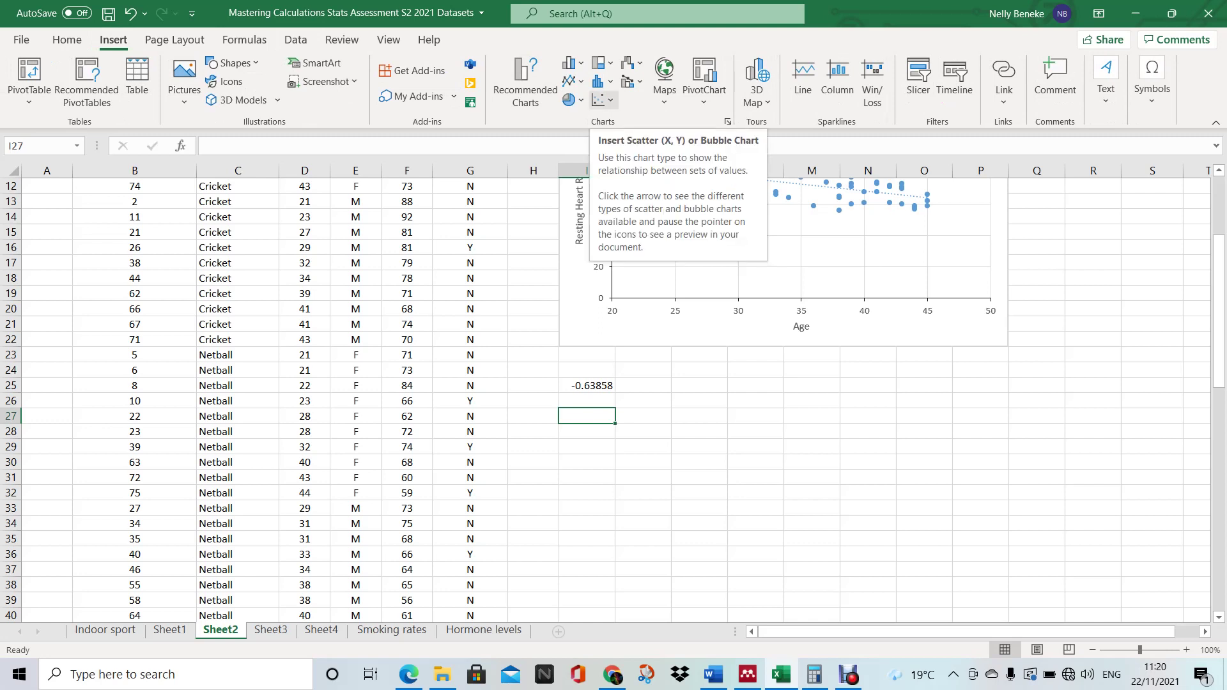
{"action": "left_click", "coordinate": [604, 99]}
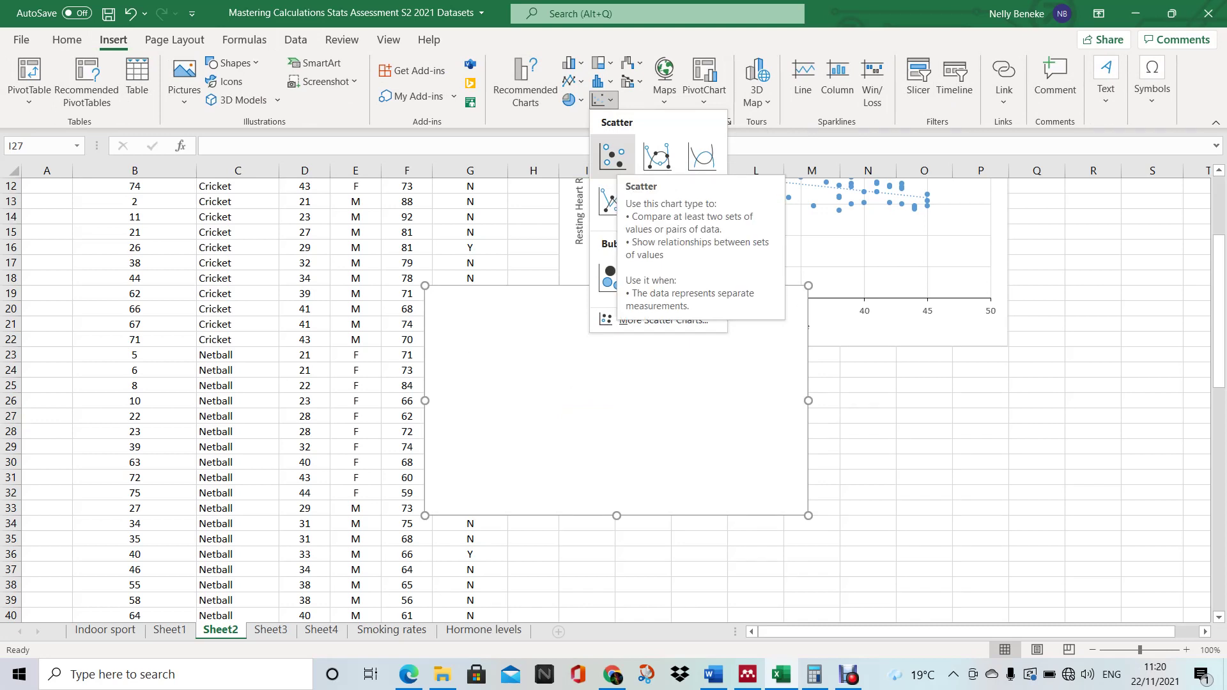
{"action": "left_click", "coordinate": [612, 155]}
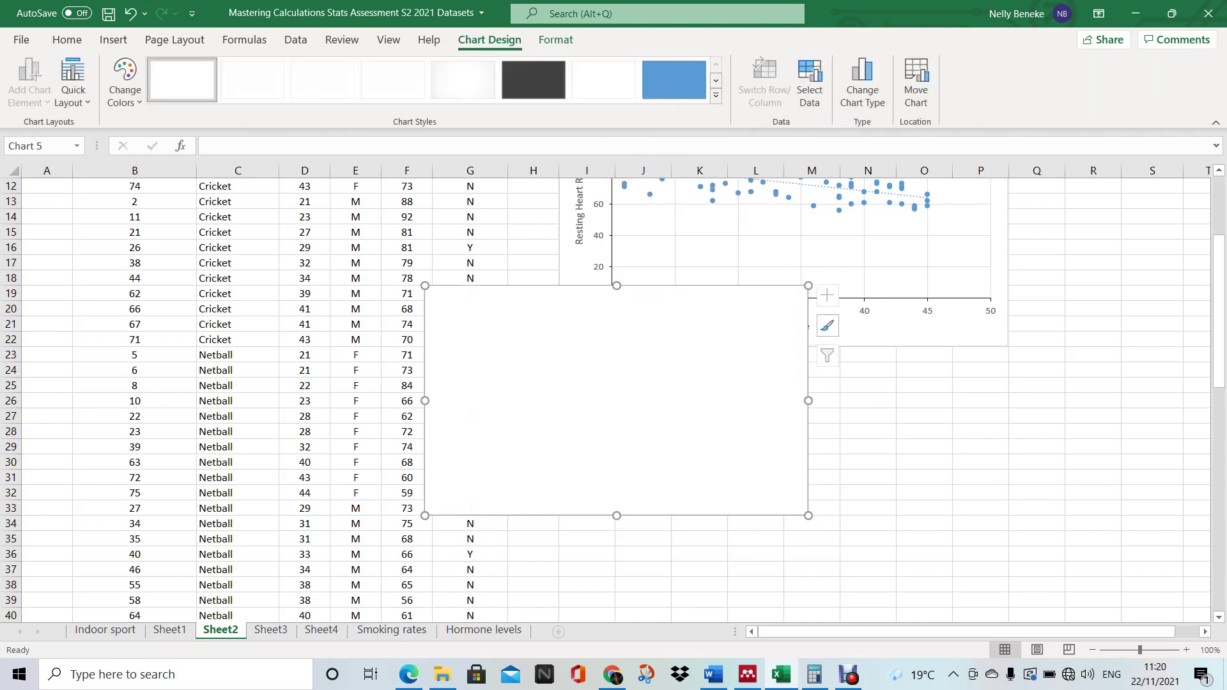
{"action": "left_click_drag", "start_coordinate": [617, 400], "coordinate": [754, 521]}
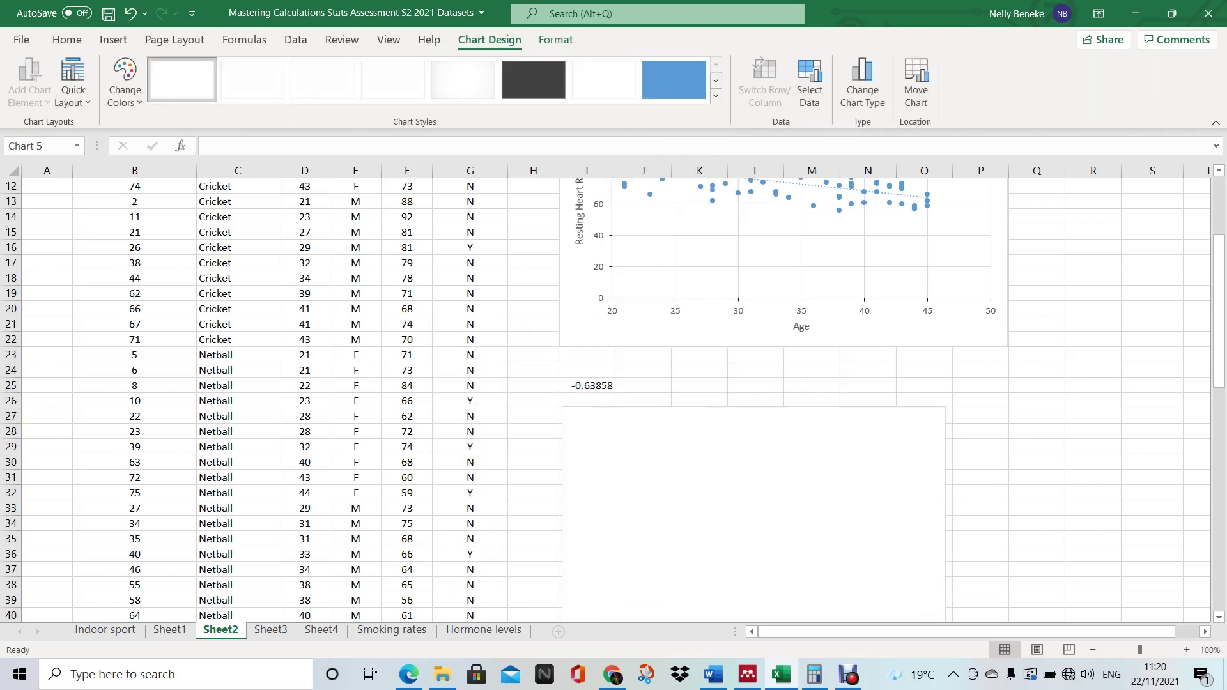
{"action": "scroll", "coordinate": [607, 399], "scroll_direction": "down", "scroll_amount": 3}
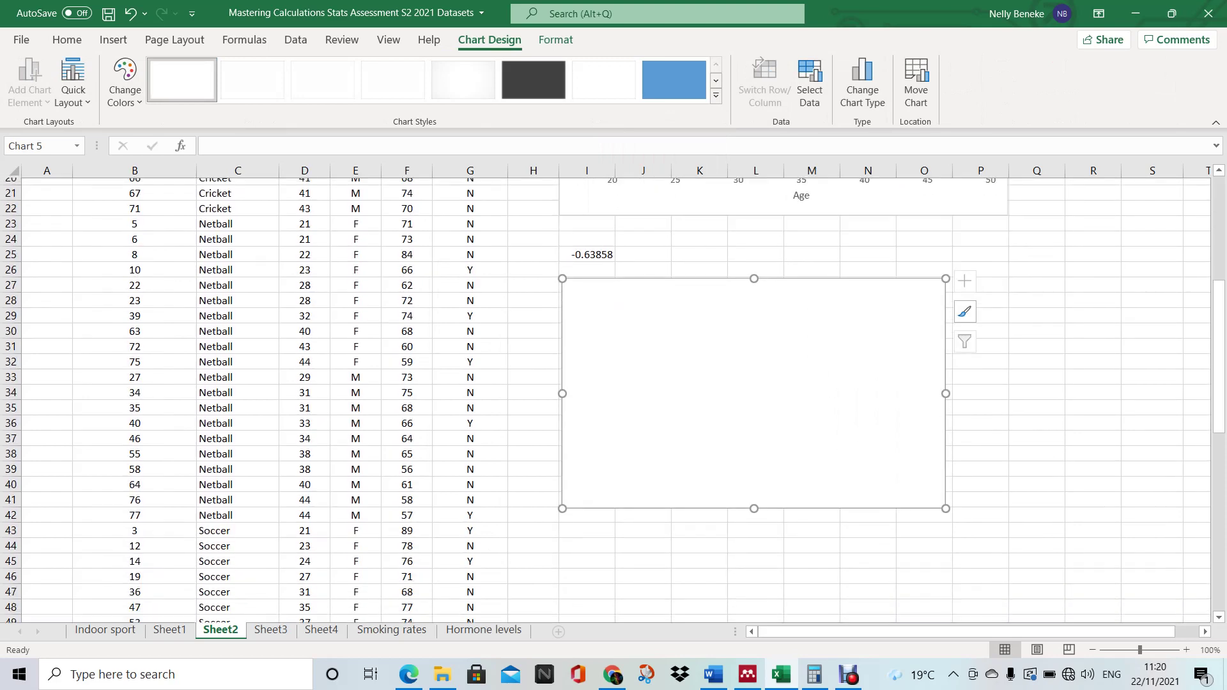
{"action": "left_click_drag", "start_coordinate": [957, 515], "coordinate": [1008, 539]}
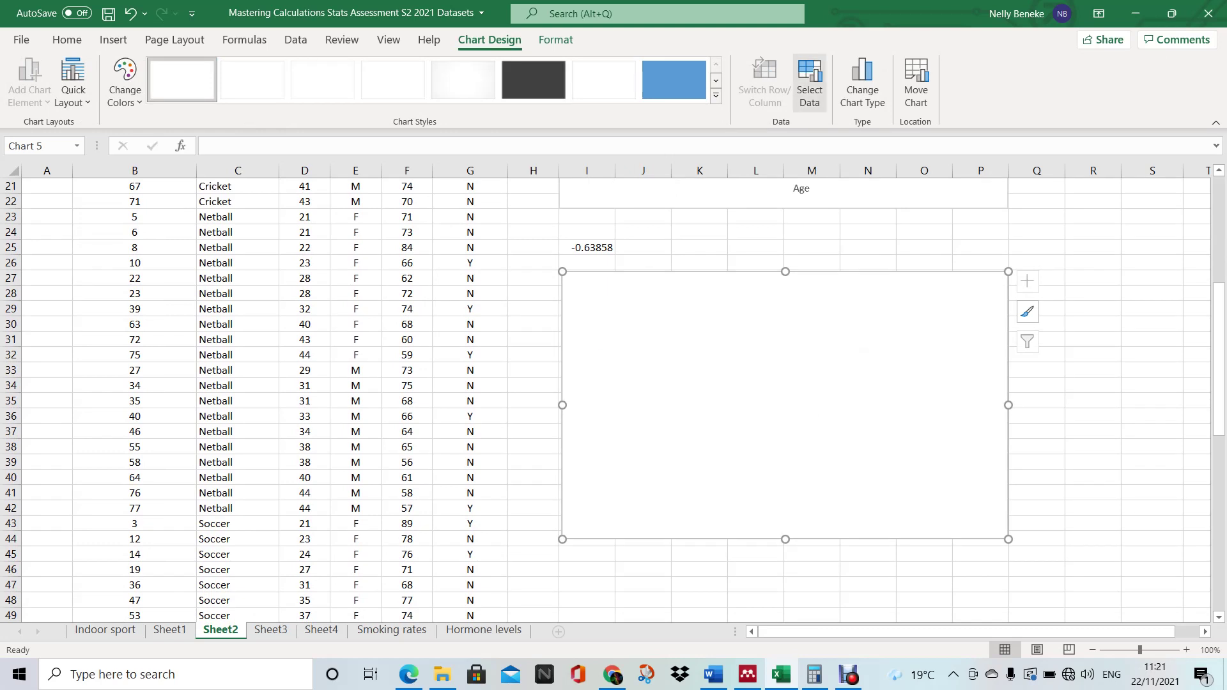
{"action": "left_click", "coordinate": [809, 82]}
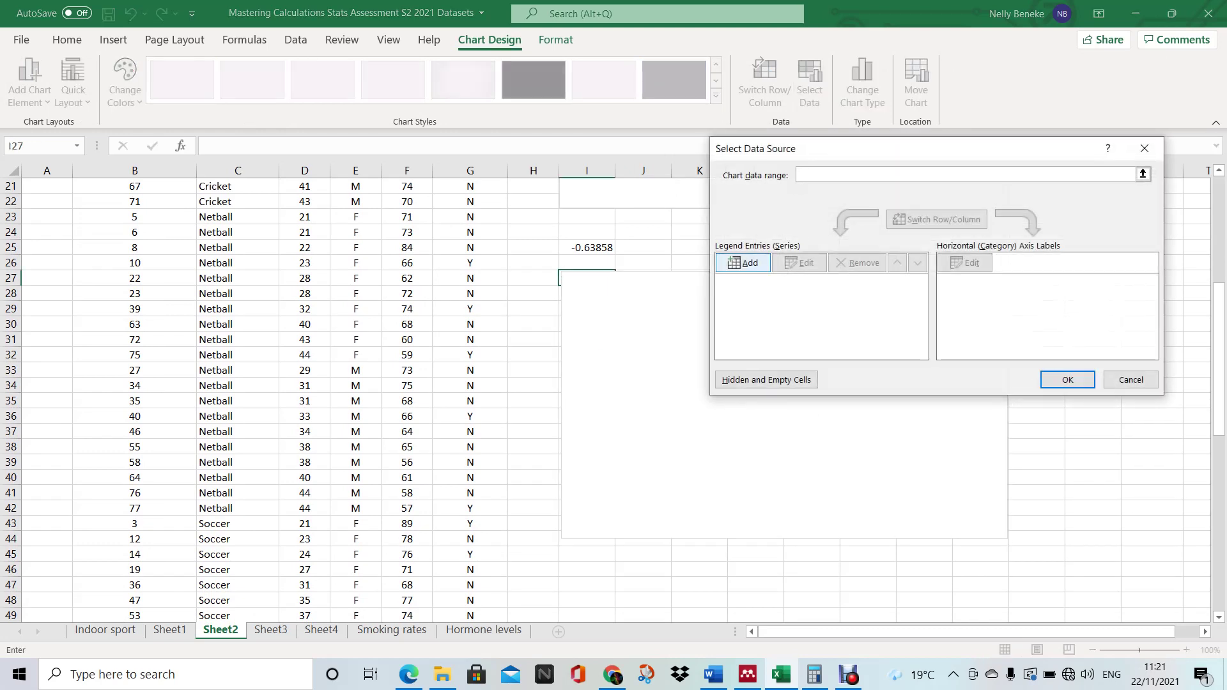
Add a new chart series with X values from the Age column D3:D82.
{"action": "left_click", "coordinate": [743, 263]}
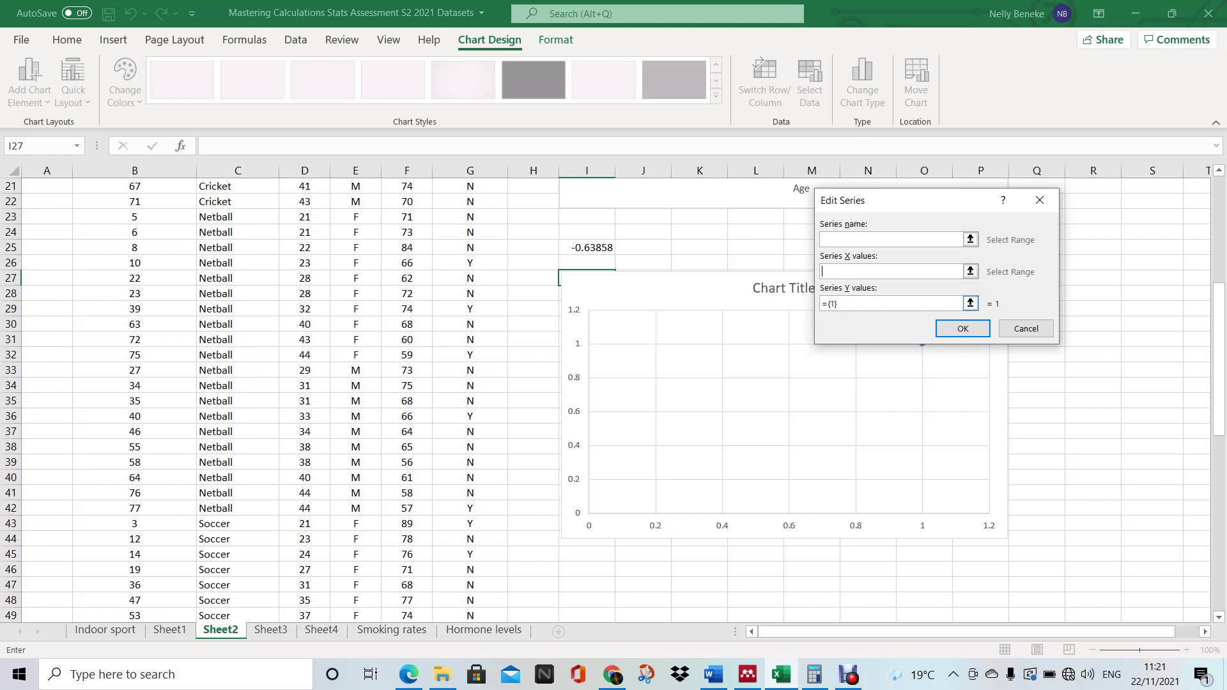
{"action": "scroll", "coordinate": [357, 358], "scroll_direction": "up", "scroll_amount": 6}
{"action": "scroll", "coordinate": [357, 358], "scroll_direction": "up", "scroll_amount": 1}
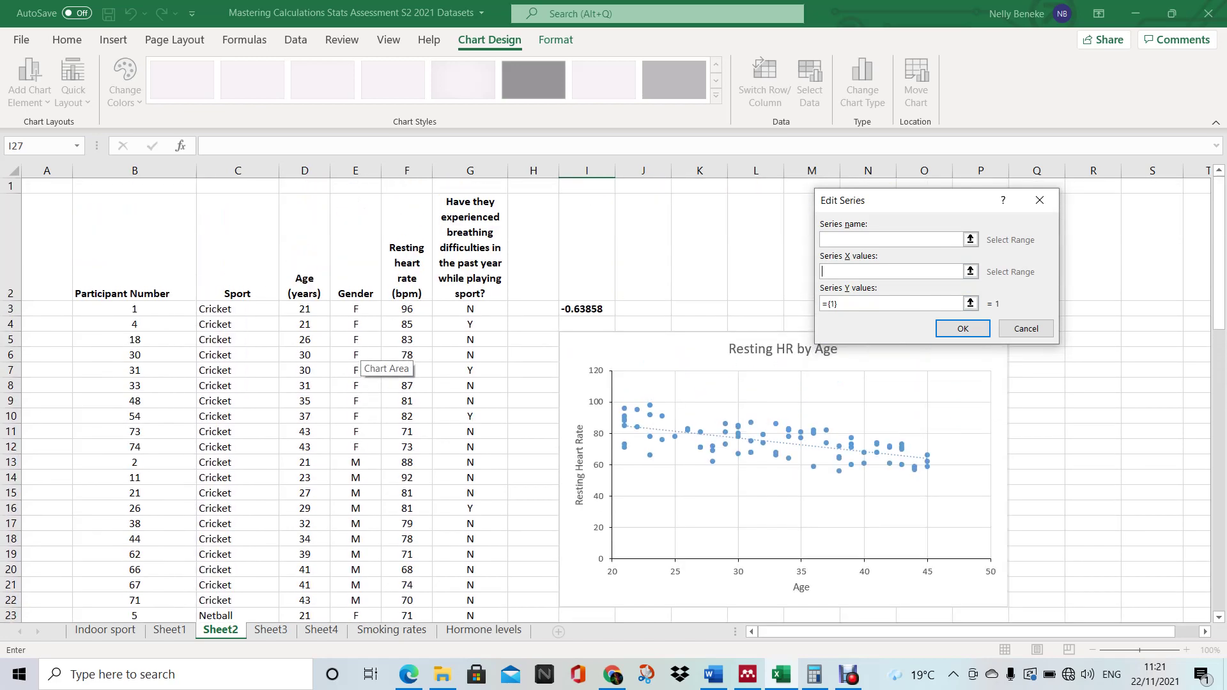
{"action": "left_click_drag", "start_coordinate": [304, 308], "coordinate": [323, 586]}
Set the series Y values to resting heart rates F3:F82 and confirm the data source.
{"action": "left_click", "coordinate": [838, 304]}
{"action": "key", "text": "BackSpace"}
{"action": "key", "text": "BackSpace"}
{"action": "key", "text": "BackSpace"}
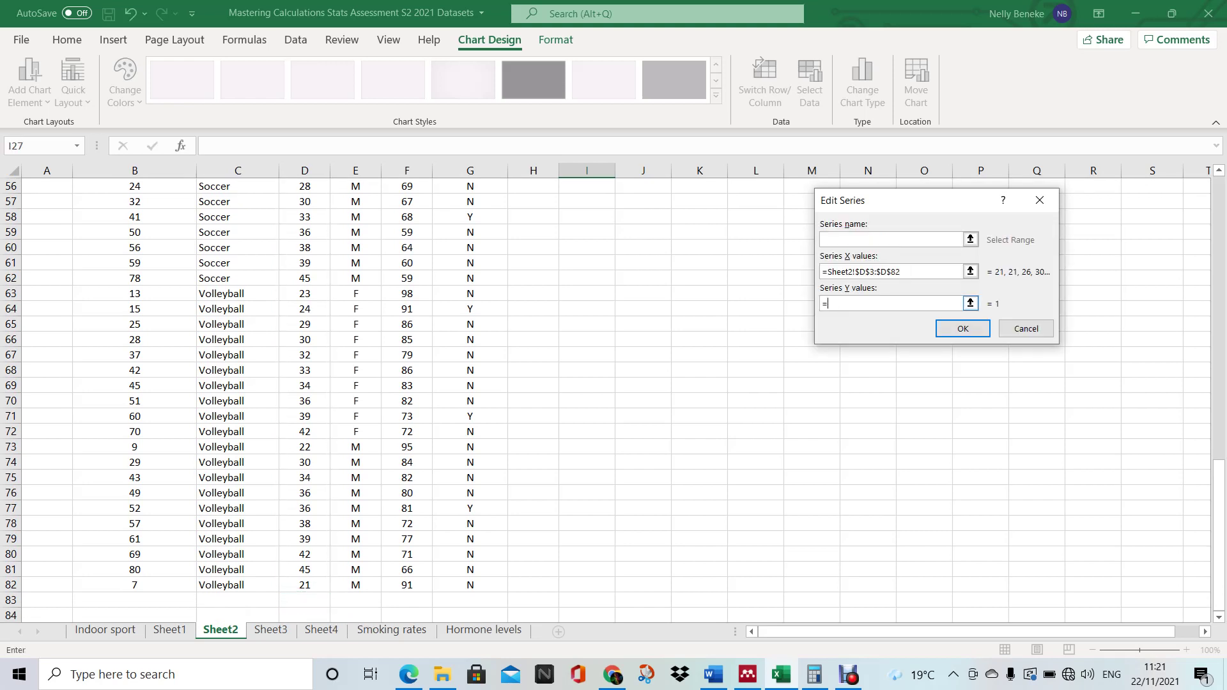
{"action": "scroll", "coordinate": [562, 345], "scroll_direction": "up", "scroll_amount": 11}
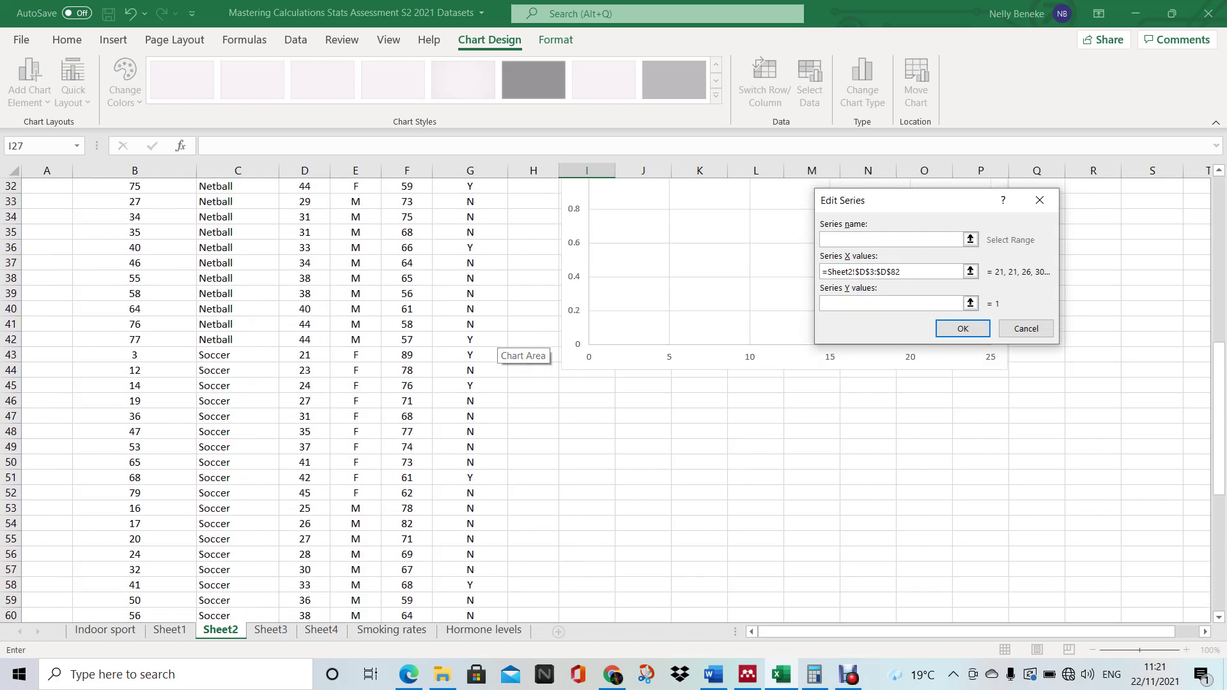
{"action": "scroll", "coordinate": [563, 345], "scroll_direction": "up", "scroll_amount": 7}
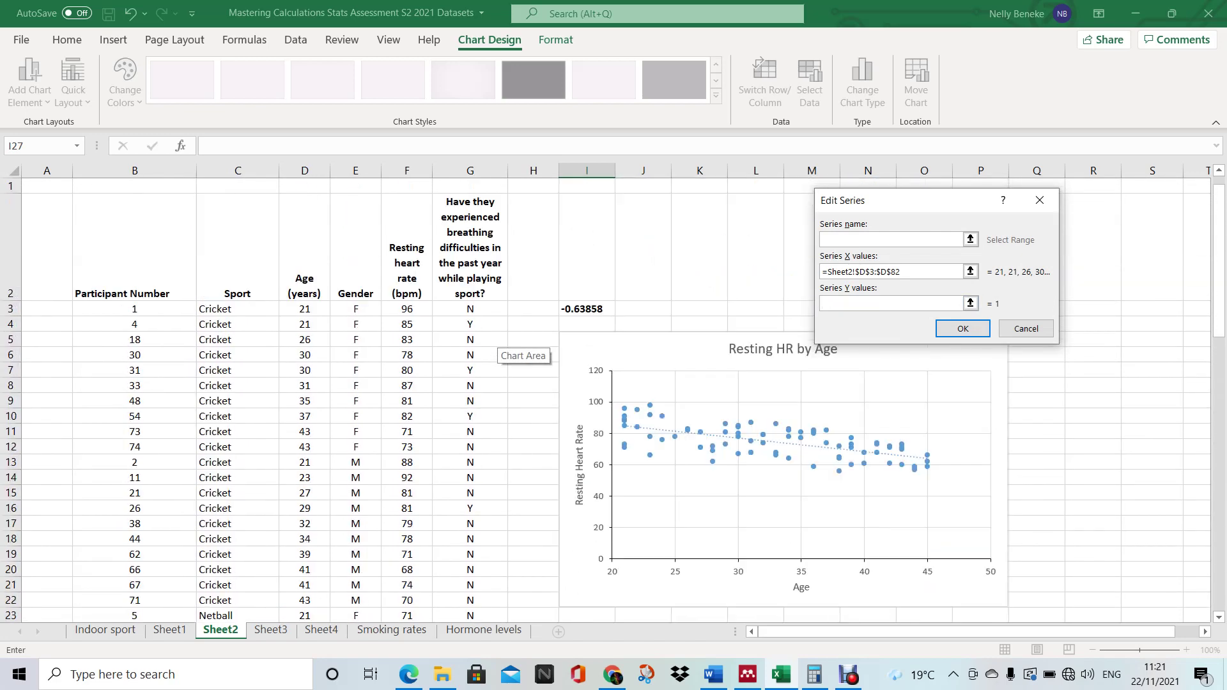
{"action": "left_click_drag", "start_coordinate": [407, 308], "coordinate": [409, 587]}
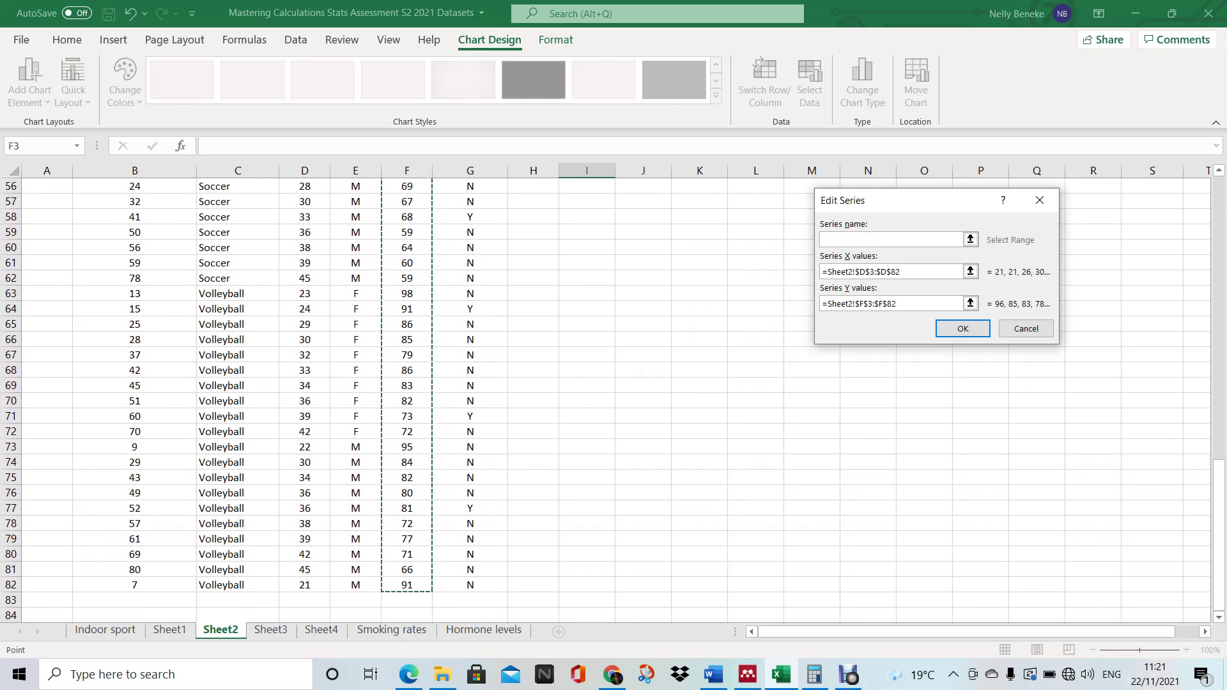
{"action": "left_click", "coordinate": [962, 328]}
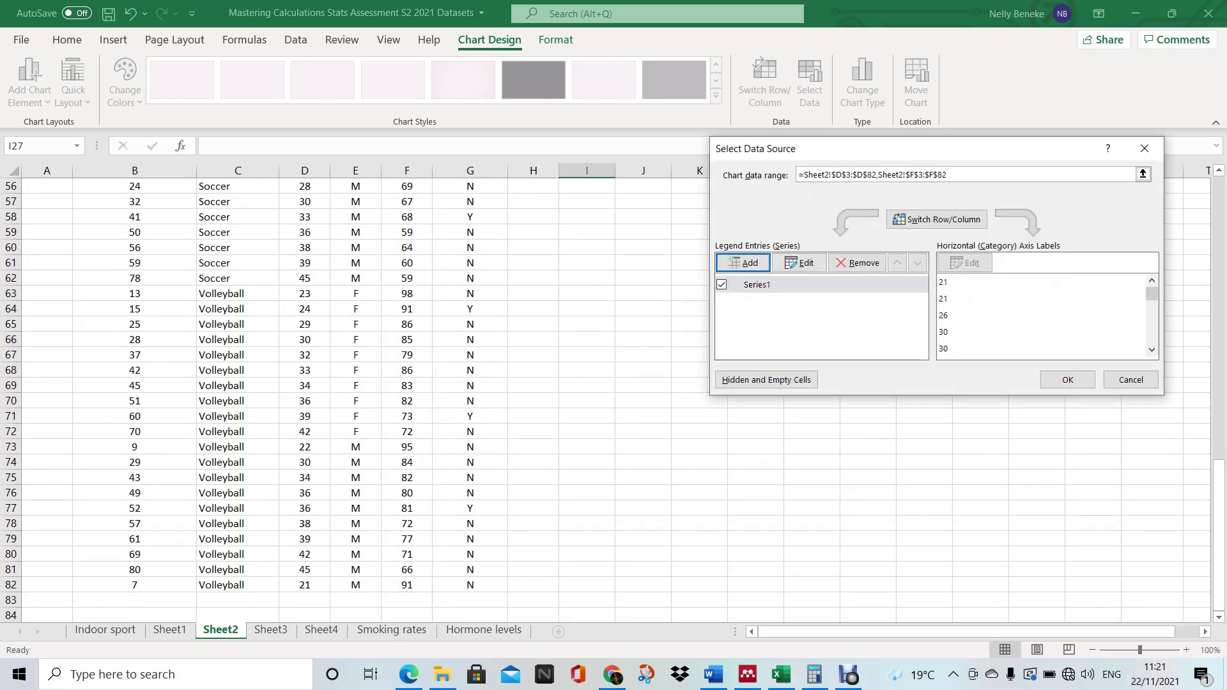
{"action": "left_click", "coordinate": [1067, 379]}
{"action": "scroll", "coordinate": [984, 493], "scroll_direction": "up", "scroll_amount": 5}
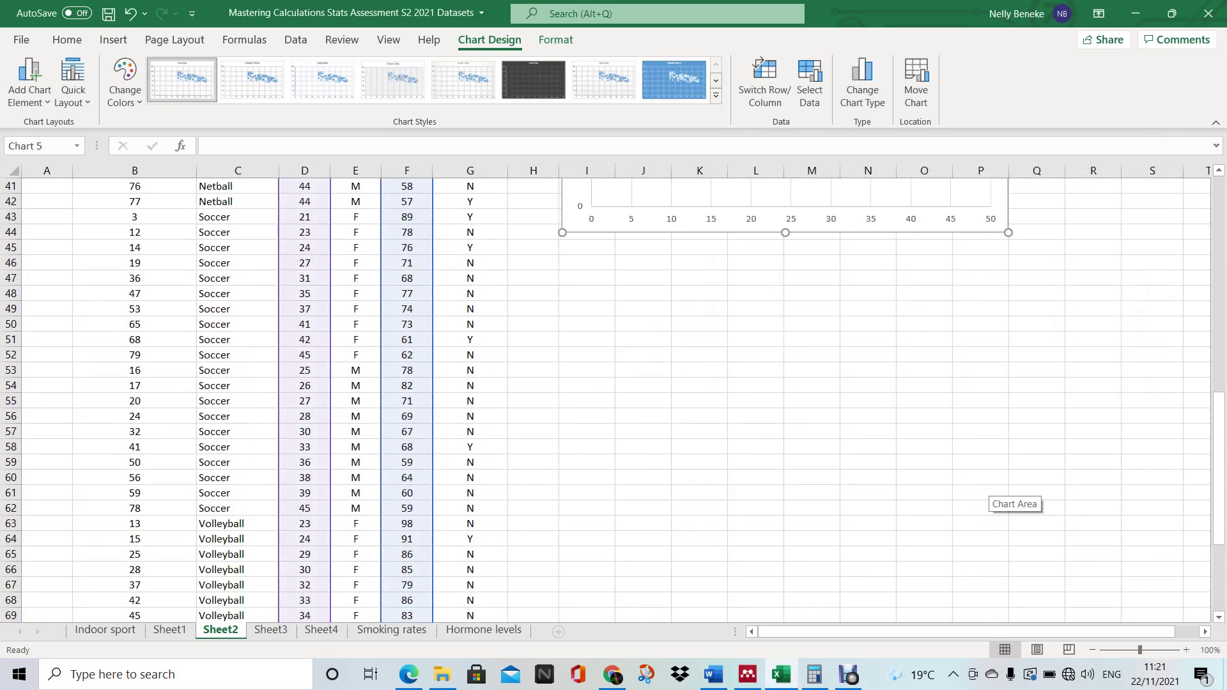
{"action": "scroll", "coordinate": [984, 493], "scroll_direction": "up", "scroll_amount": 6}
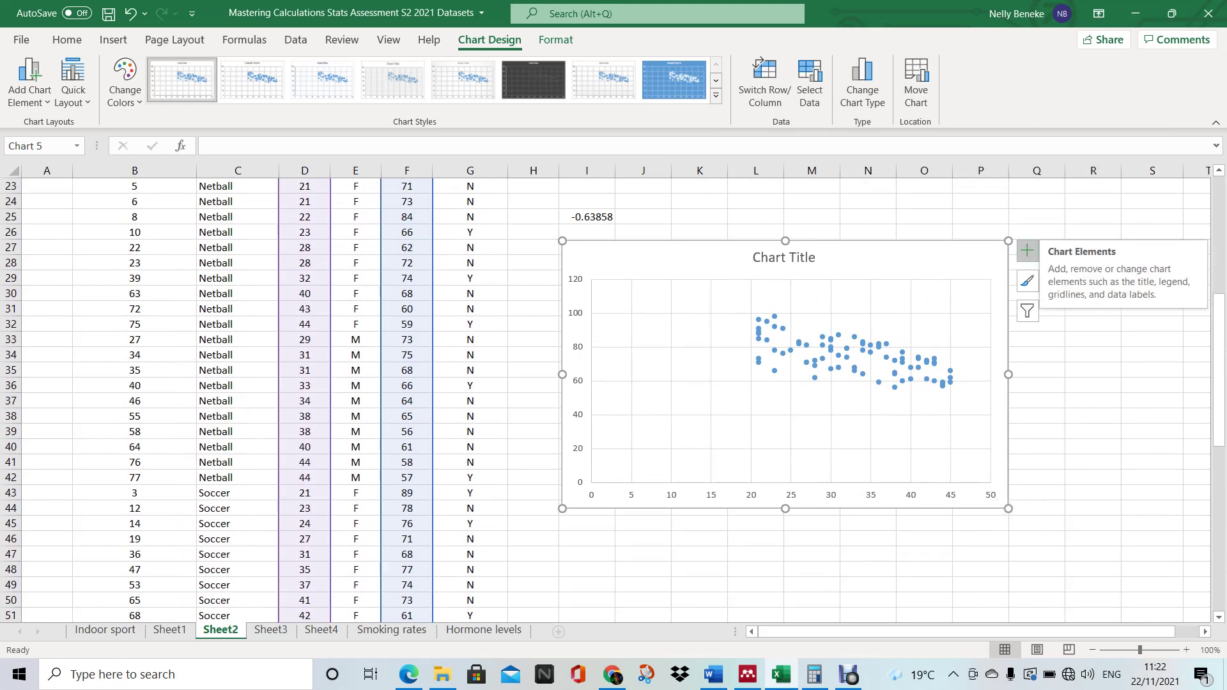
{"action": "left_click", "coordinate": [1026, 250]}
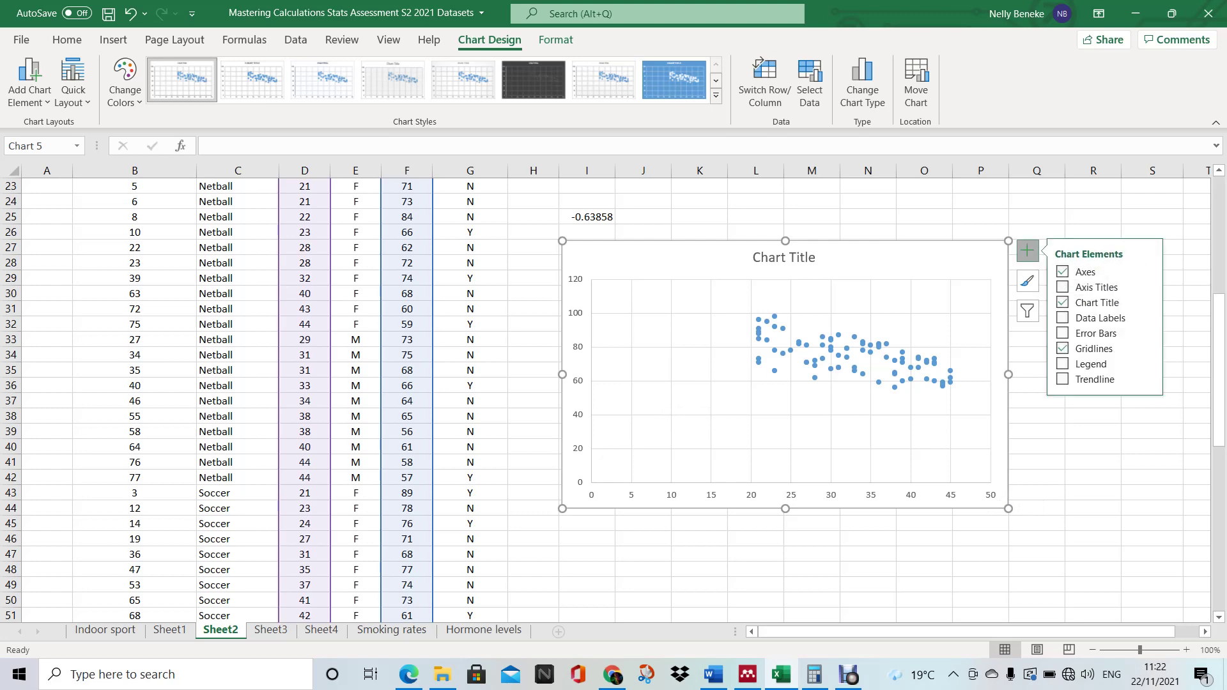
Set the horizontal age axis Minimum bound to 20.
{"action": "left_click", "coordinate": [1148, 271]}
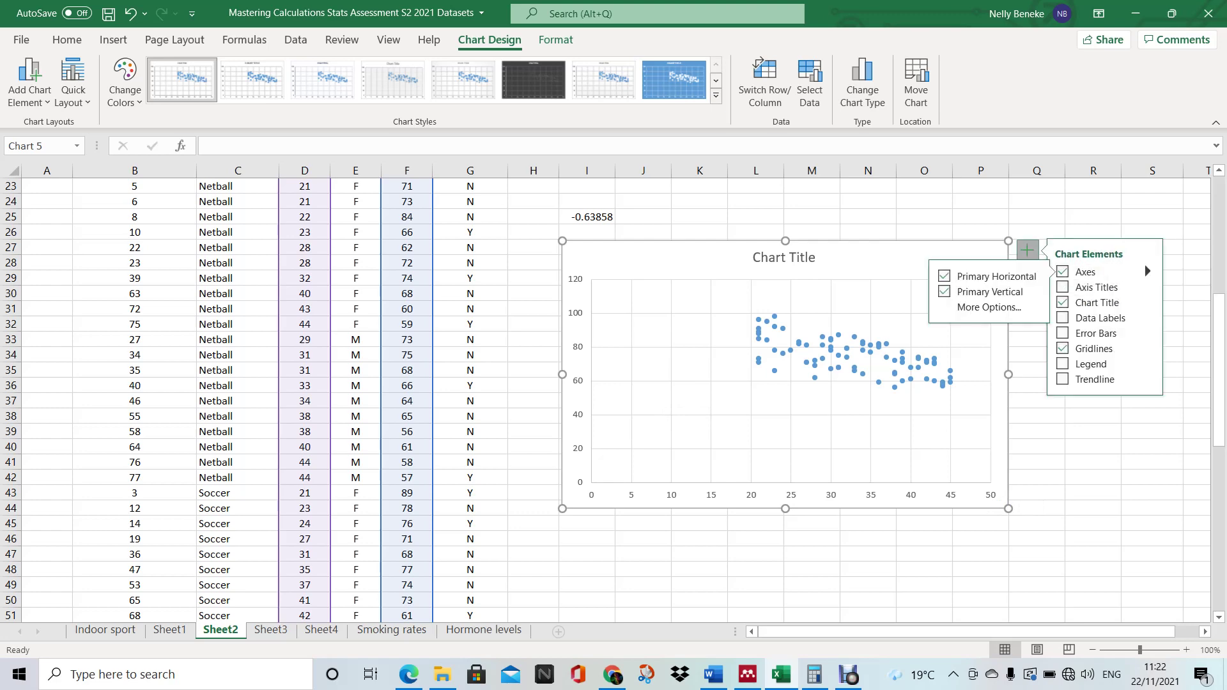
{"action": "left_click", "coordinate": [988, 307]}
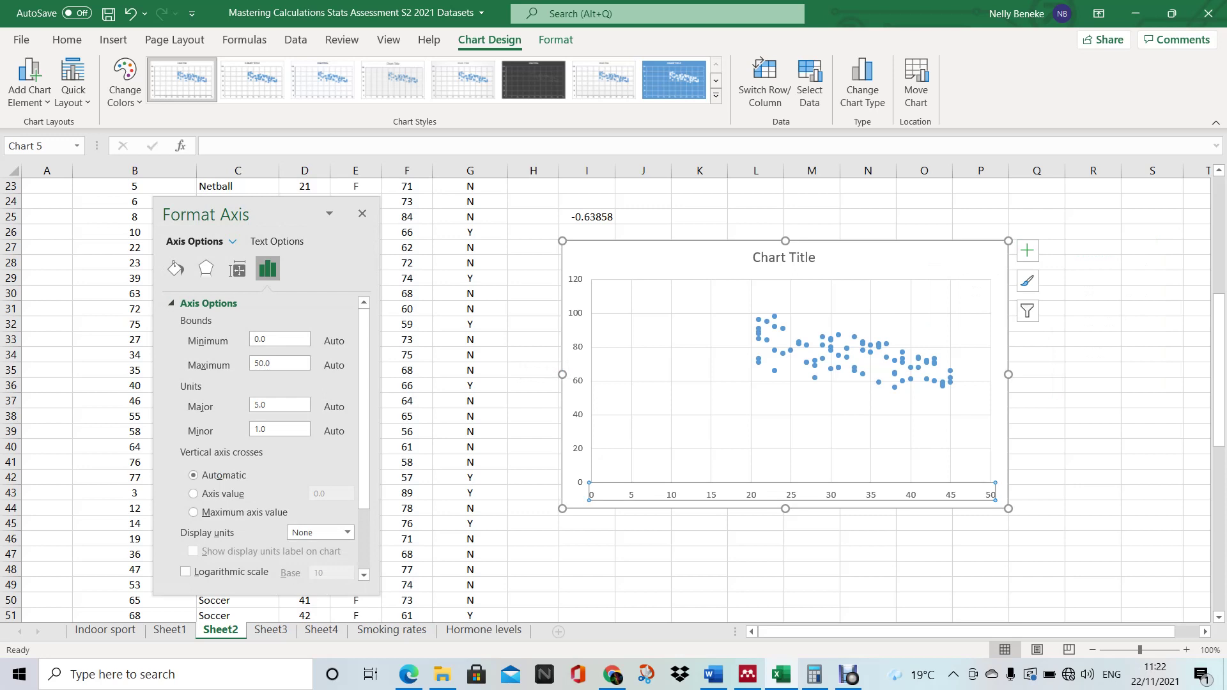
{"action": "left_click", "coordinate": [255, 339]}
{"action": "type", "text": "2"}
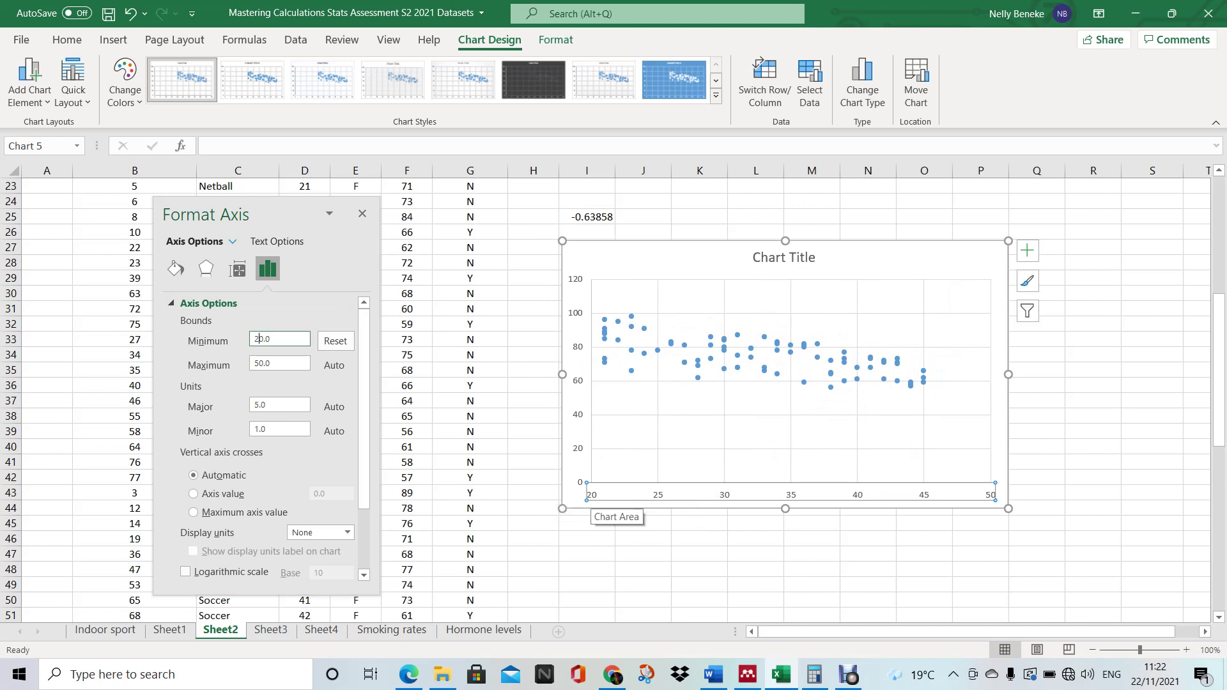
Add a trendline to the scatter points.
{"action": "left_click", "coordinate": [1027, 251]}
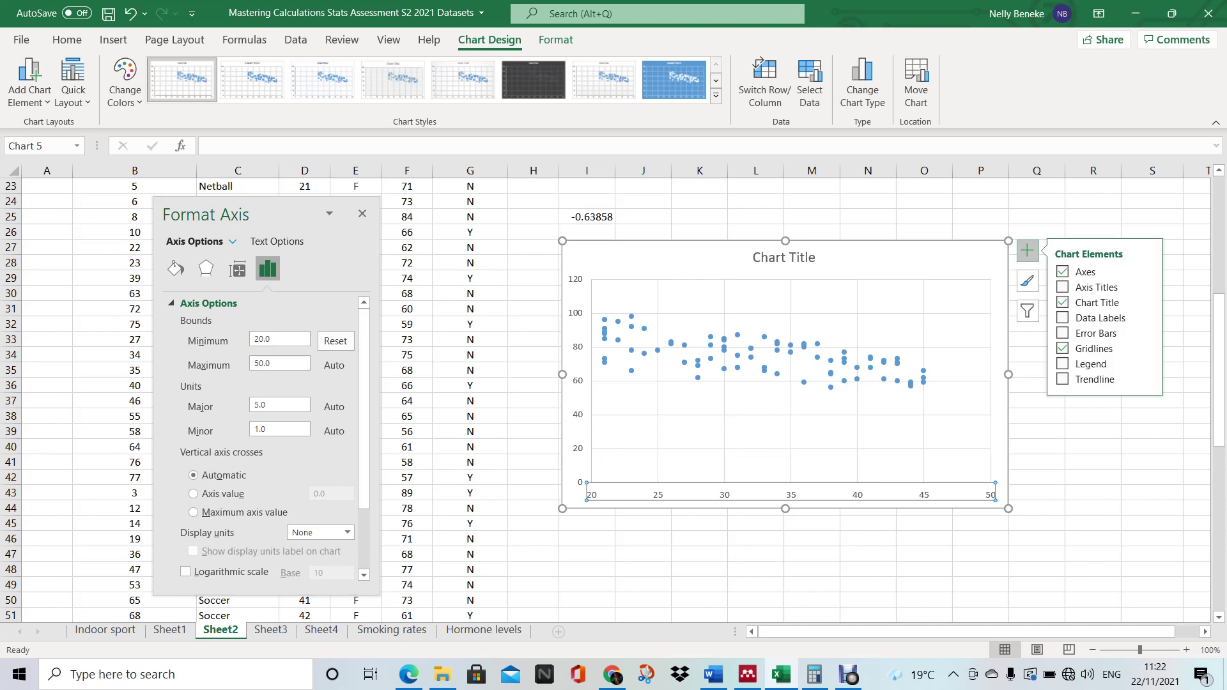
{"action": "mouse_move", "coordinate": [1094, 379]}
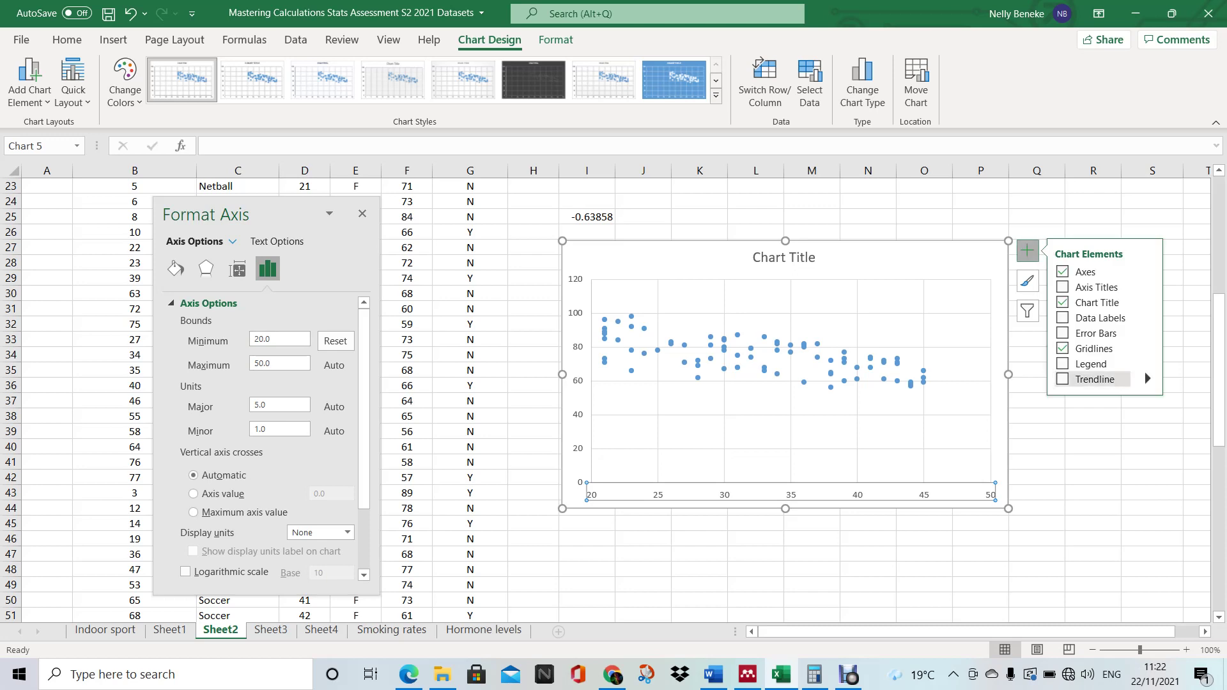
{"action": "left_click", "coordinate": [1148, 379]}
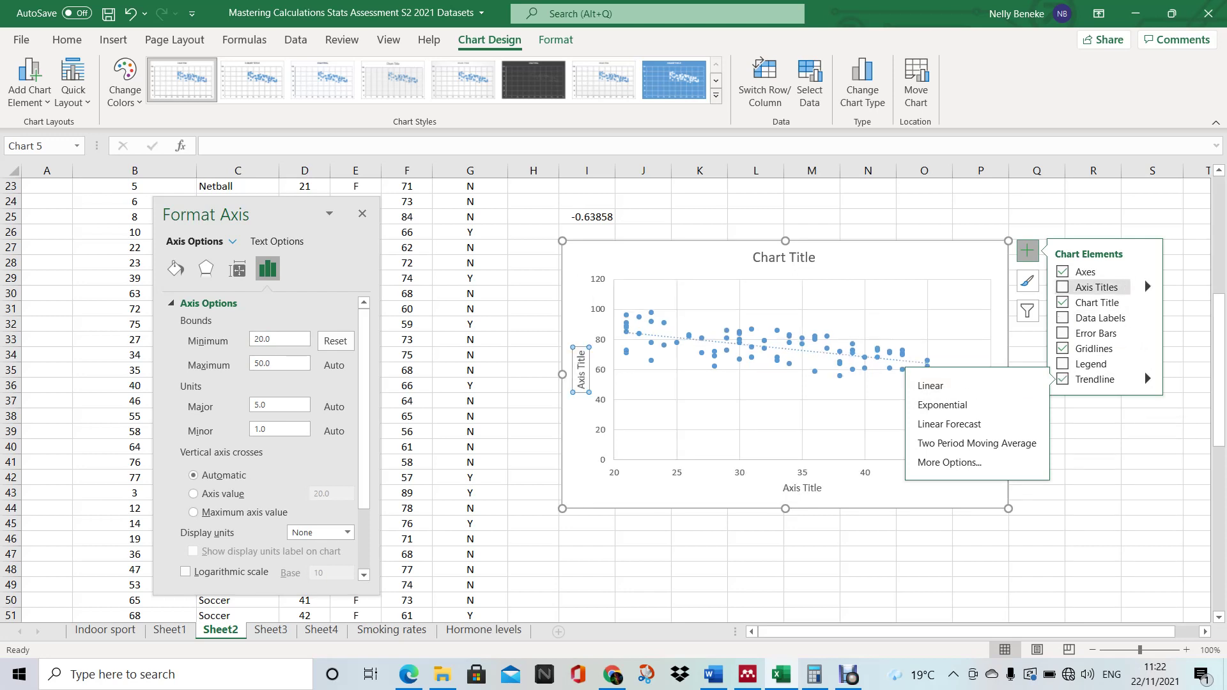
Add axis titles and label the vertical axis 'Average Resting HR'.
{"action": "left_click", "coordinate": [1096, 287]}
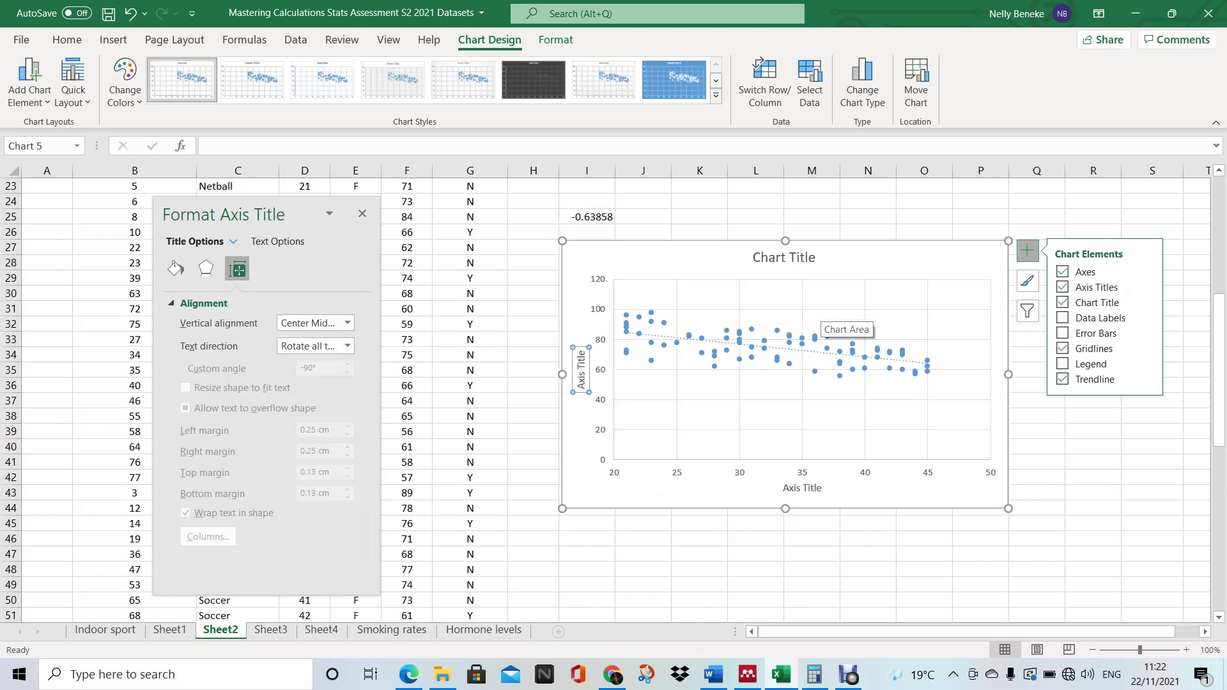
{"action": "key", "text": "Escape"}
{"action": "left_click", "coordinate": [580, 373]}
{"action": "key", "text": "BackSpace"}
{"action": "key", "text": "BackSpace"}
{"action": "key", "text": "BackSpace"}
{"action": "key", "text": "BackSpace"}
{"action": "key", "text": "BackSpace"}
{"action": "key", "text": "Delete"}
{"action": "key", "text": "Delete"}
{"action": "key", "text": "Delete"}
{"action": "key", "text": "Delete"}
{"action": "key", "text": "Delete"}
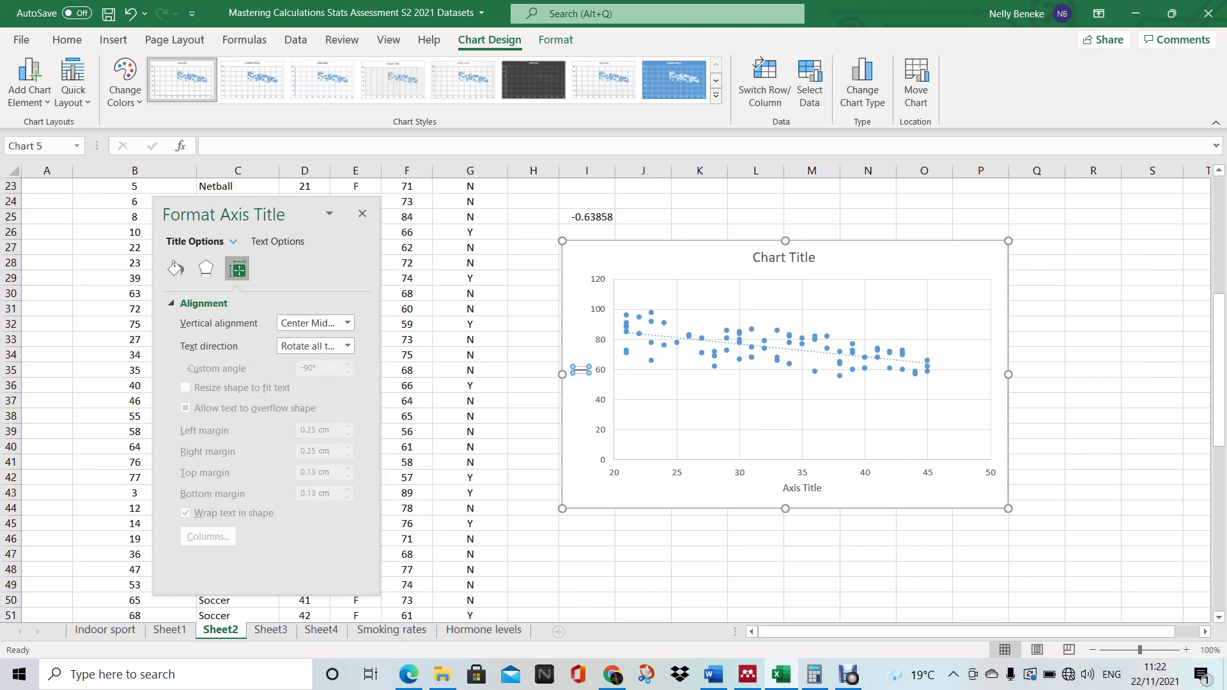
{"action": "type", "text": "Ave"}
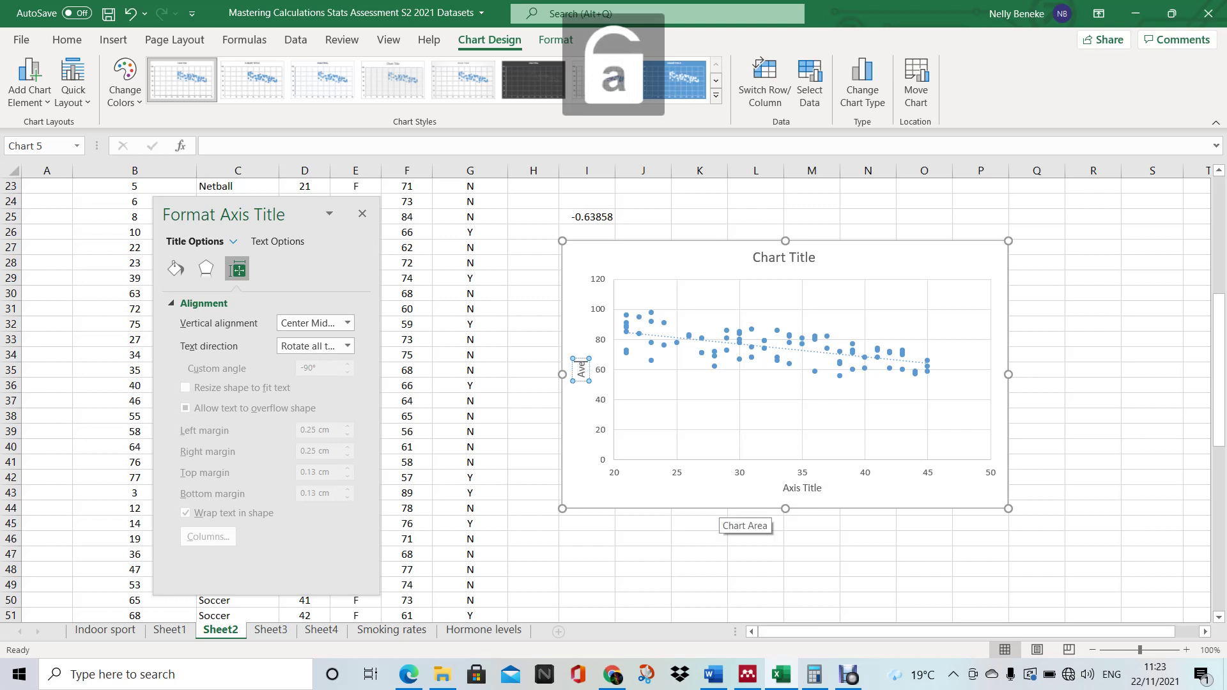
{"action": "type", "text": "rage"}
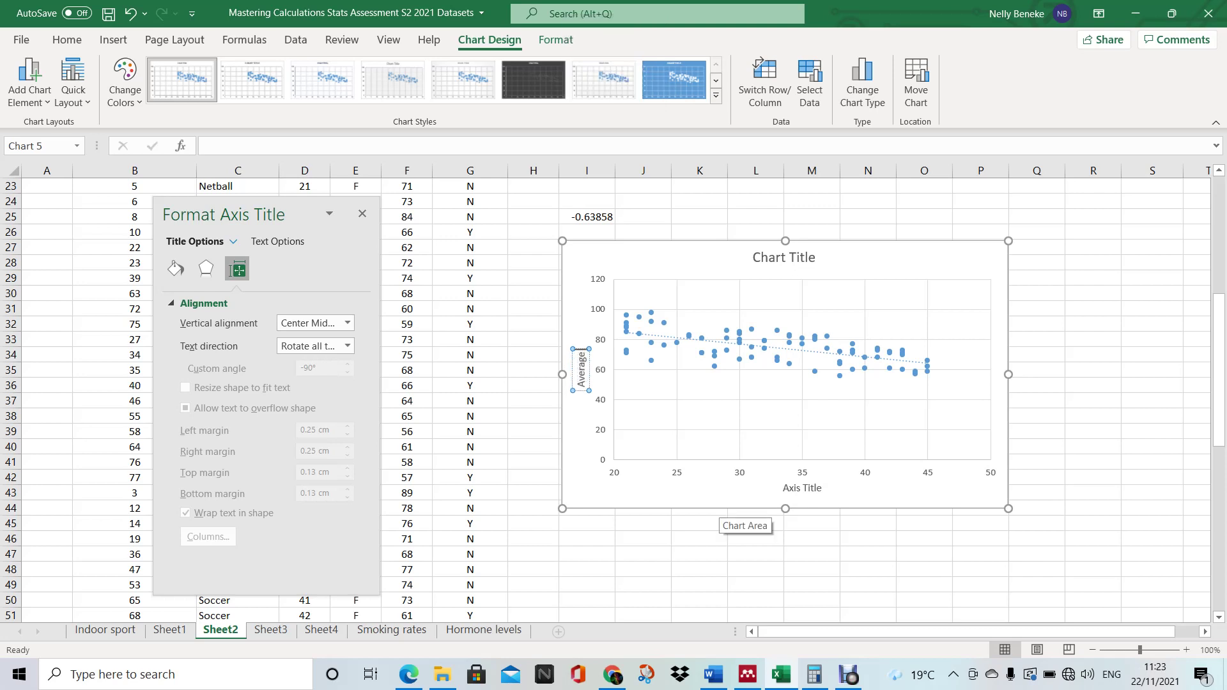
{"action": "type", "text": " Resting HR"}
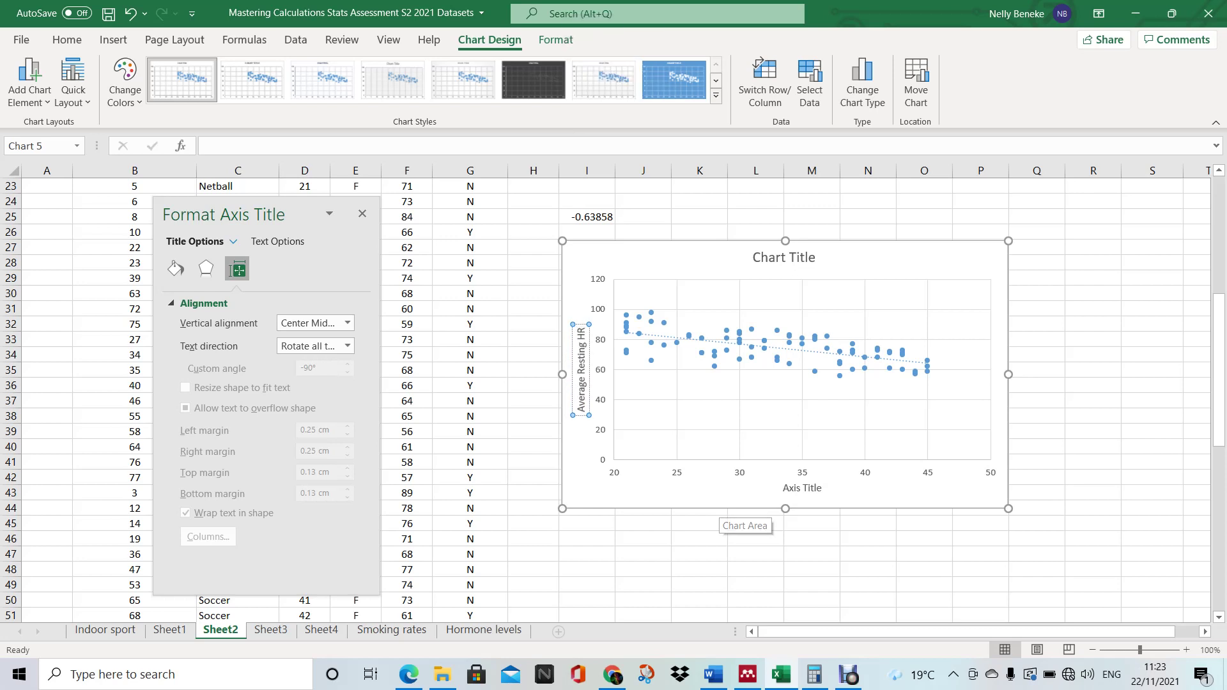
Label the horizontal axis title 'Age'.
{"action": "left_click", "coordinate": [802, 487]}
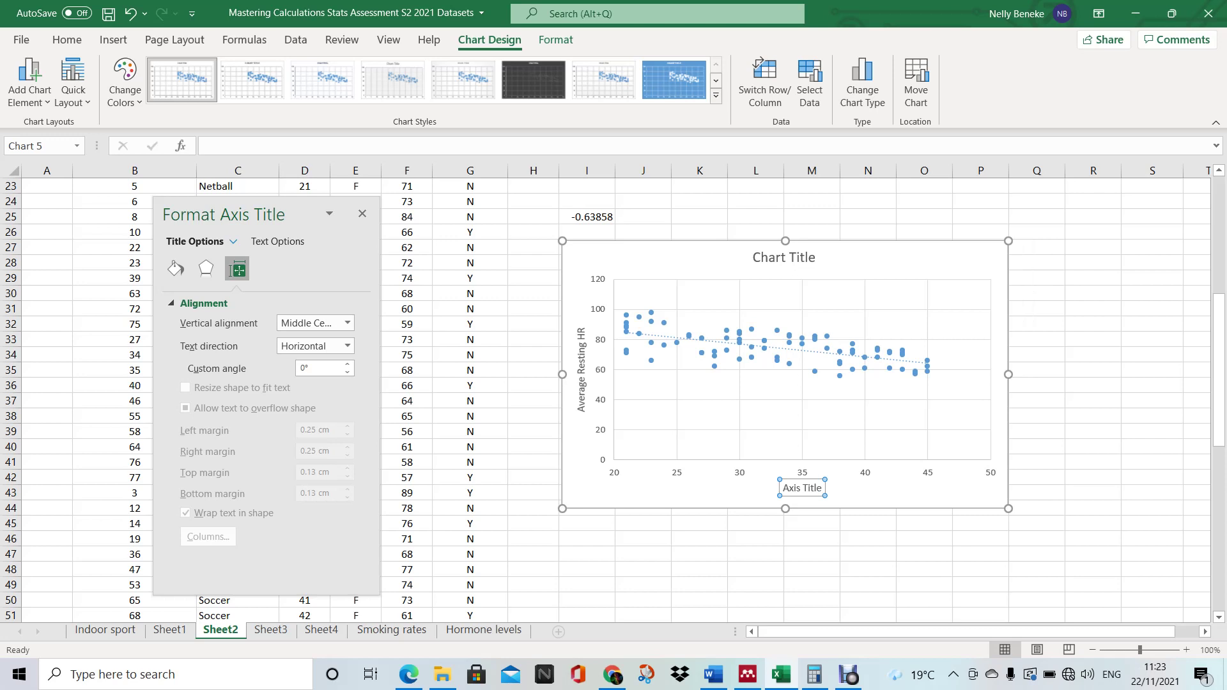
{"action": "key", "text": "BackSpace"}
{"action": "key", "text": "BackSpace"}
{"action": "key", "text": "BackSpace"}
{"action": "key", "text": "BackSpace"}
{"action": "key", "text": "BackSpace"}
{"action": "key", "text": "BackSpace"}
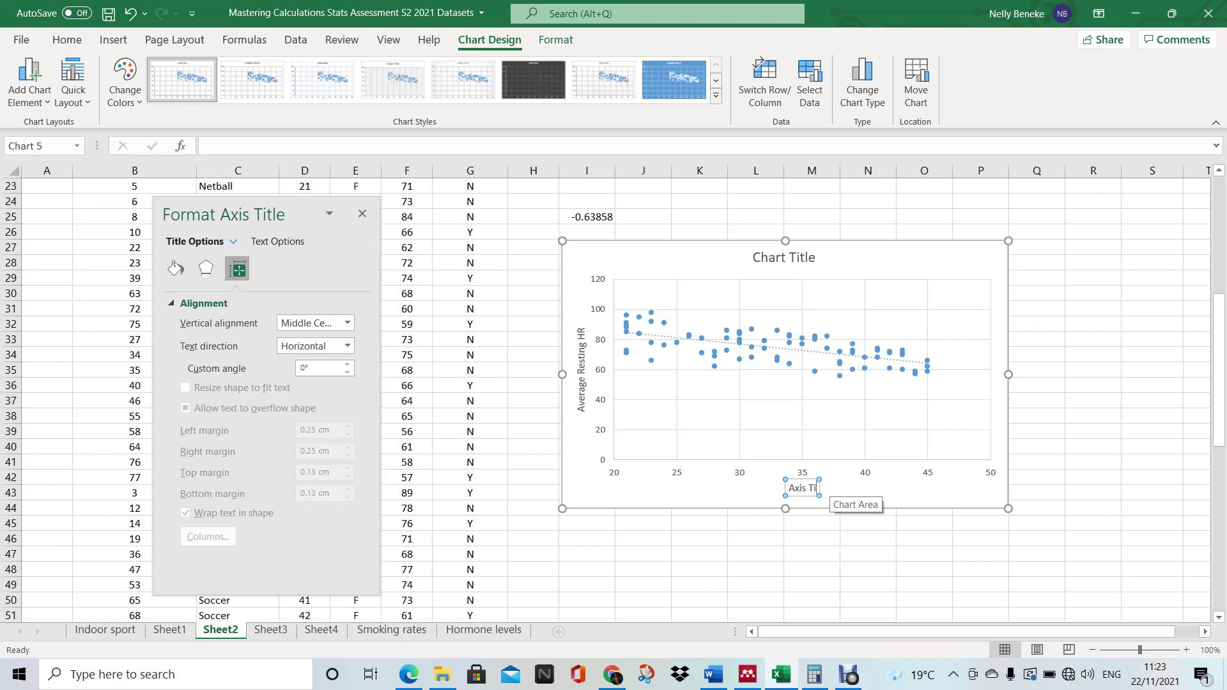
{"action": "key", "text": "BackSpace"}
{"action": "key", "text": "BackSpace"}
{"action": "key", "text": "BackSpace"}
{"action": "type", "text": "GE"}
{"action": "key", "text": "BackSpace"}
{"action": "key", "text": "BackSpace"}
{"action": "key", "text": "Caps_Lock"}
{"action": "type", "text": "ge"}
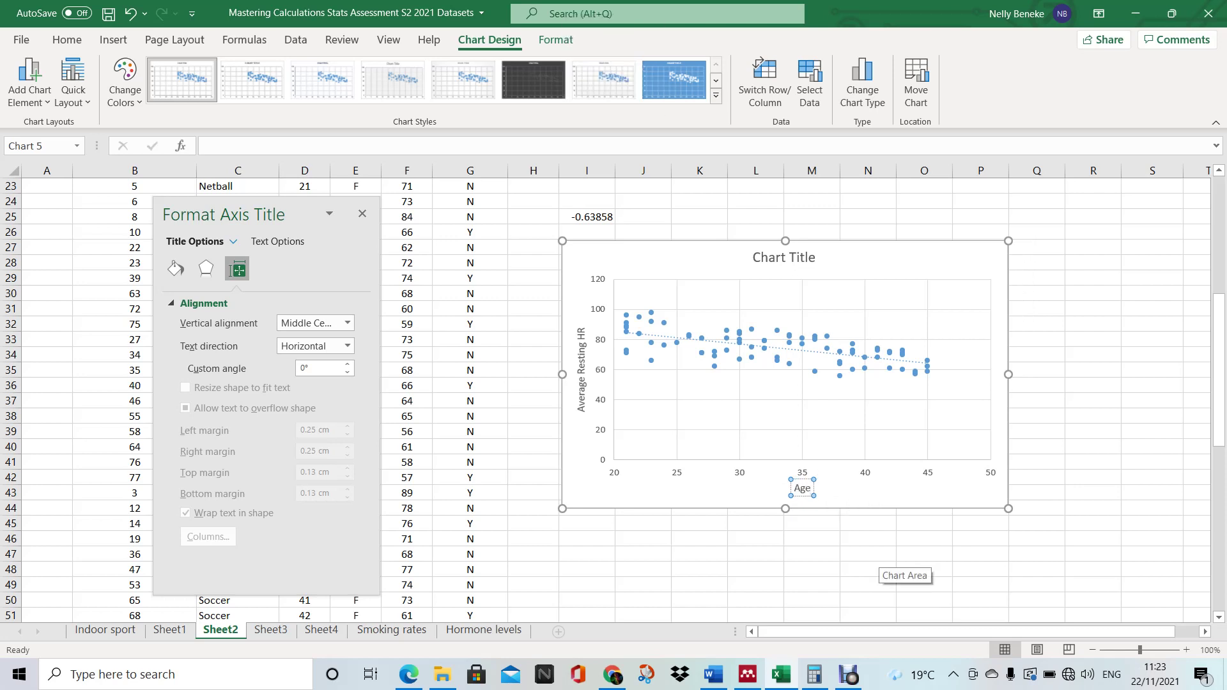
{"action": "left_click", "coordinate": [784, 257]}
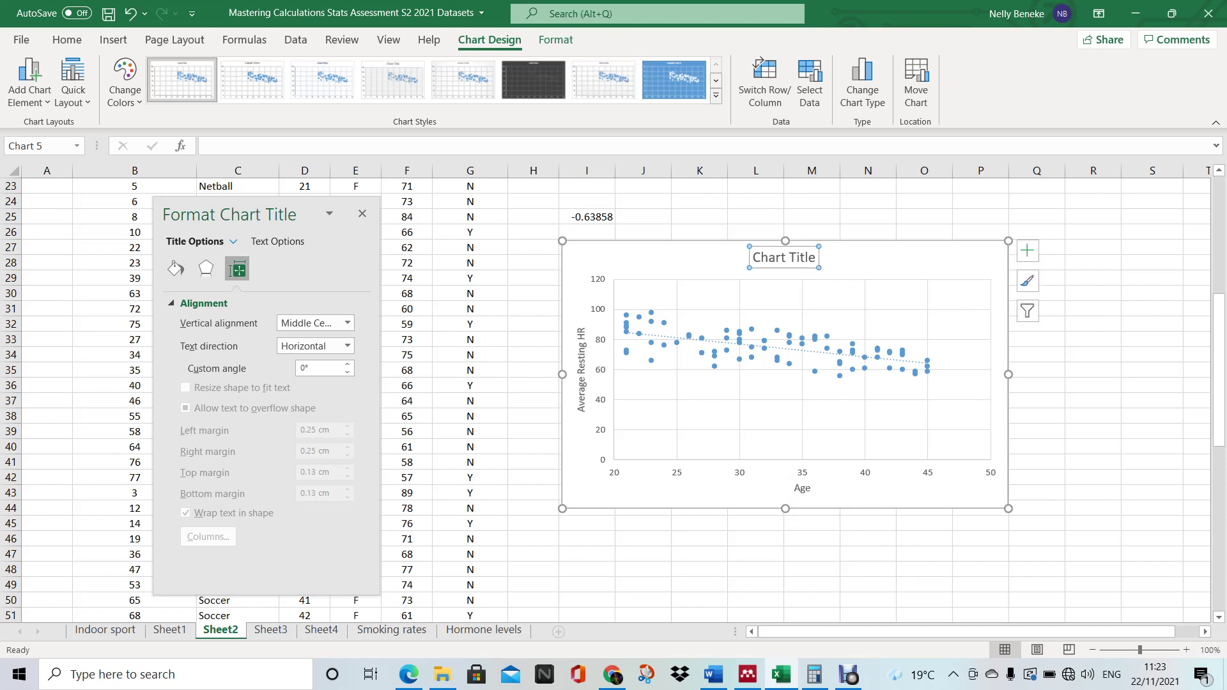
Retitle the chart 'Average resting HR by age', removing the stray empty line.
{"action": "key", "text": "Caps_Lock"}
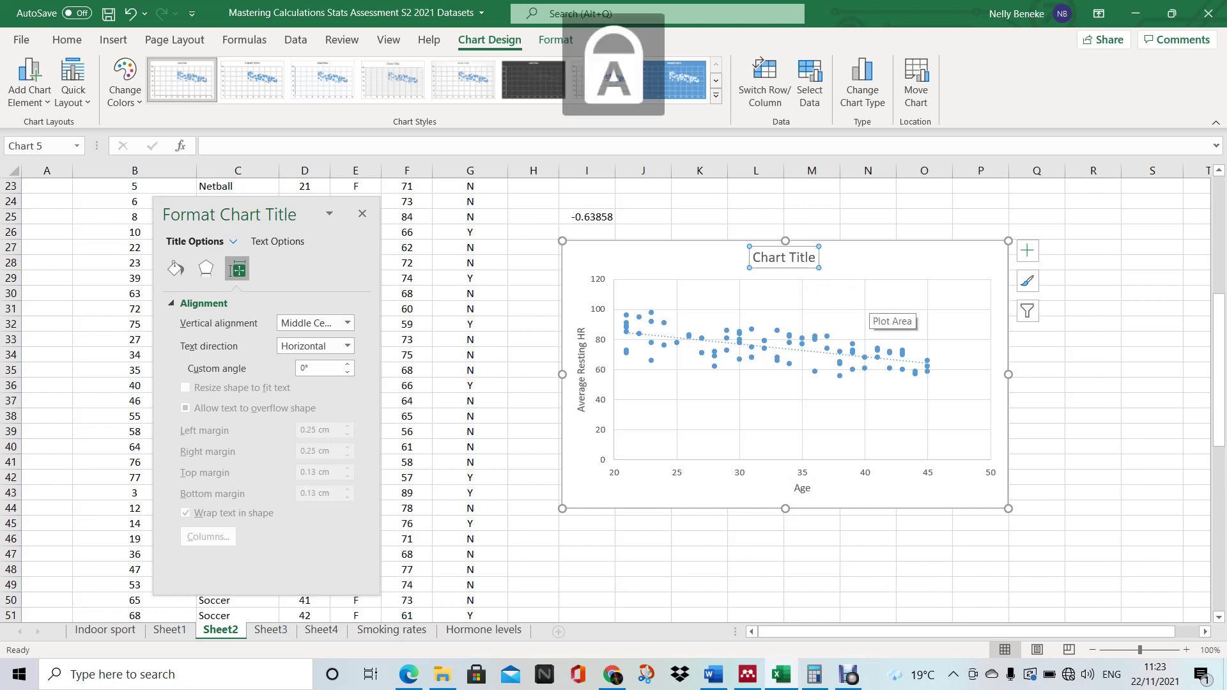
{"action": "key", "text": "Caps_Lock"}
{"action": "type", "text": "Avera"}
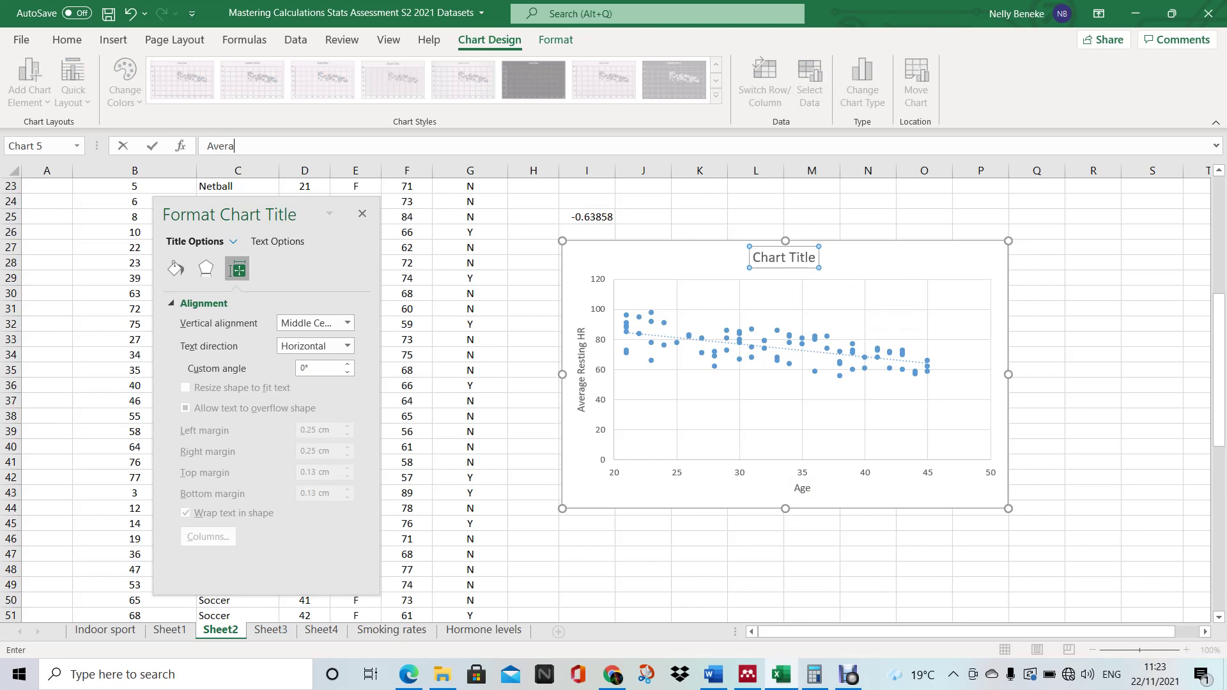
{"action": "key", "text": "Return"}
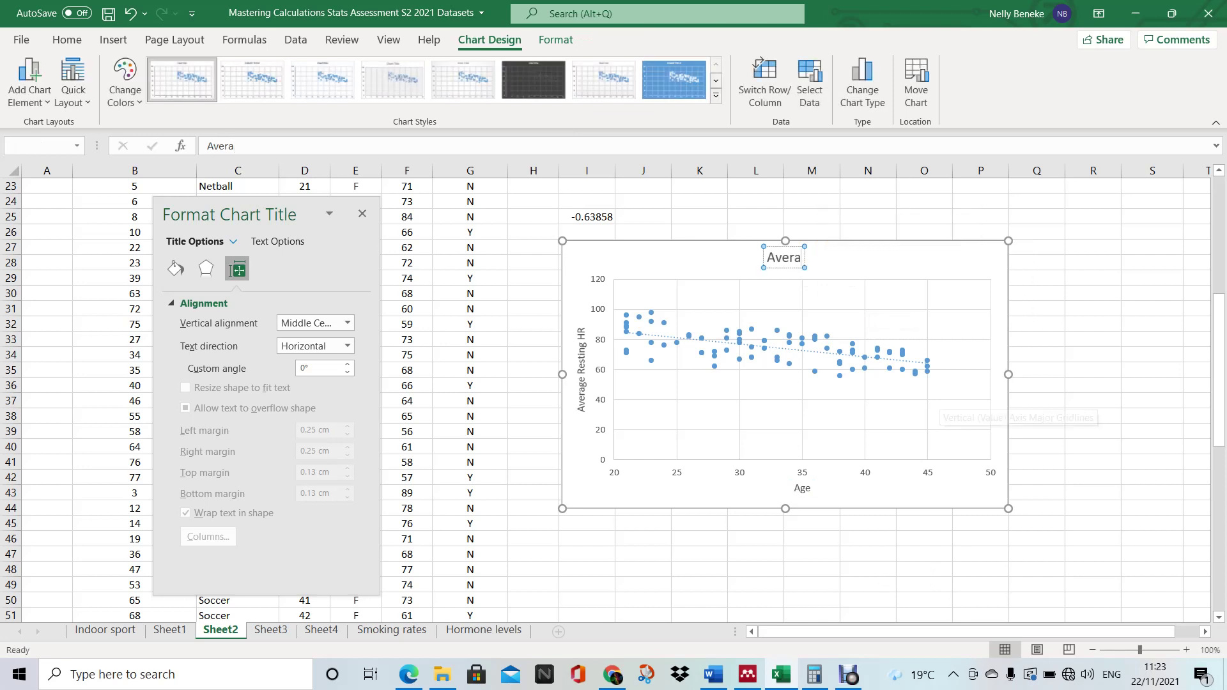
{"action": "type", "text": "ge resting"}
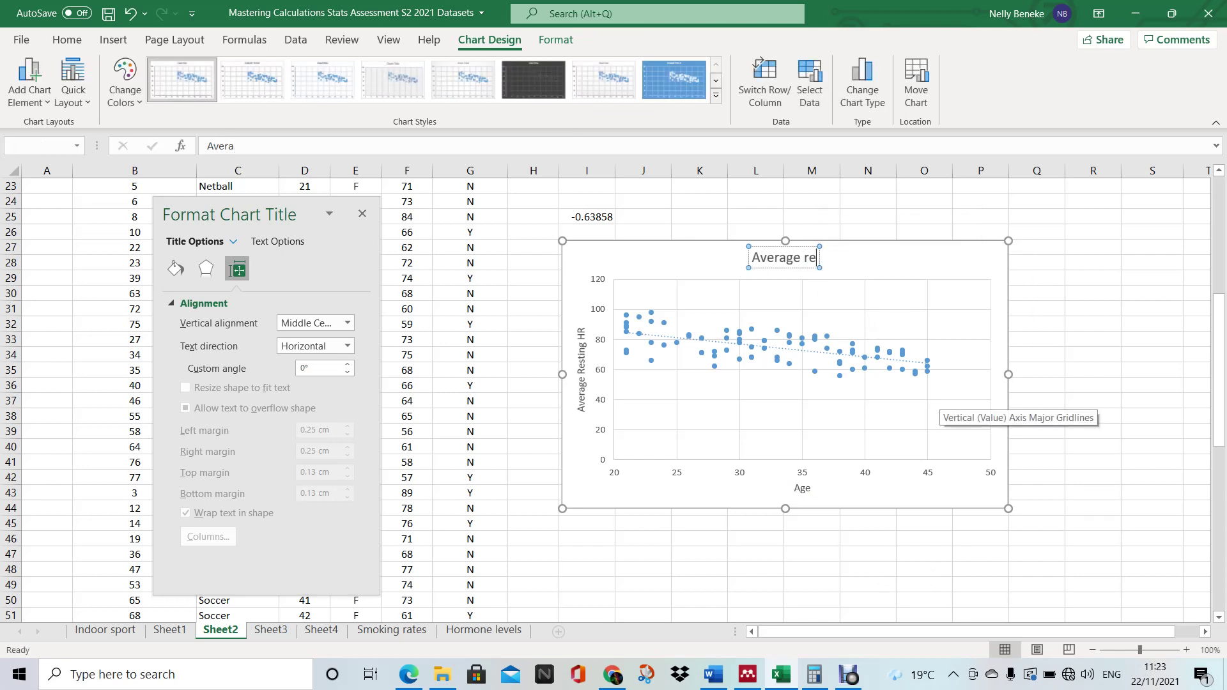
{"action": "key", "text": "Caps_Lock"}
{"action": "type", "text": "HR"}
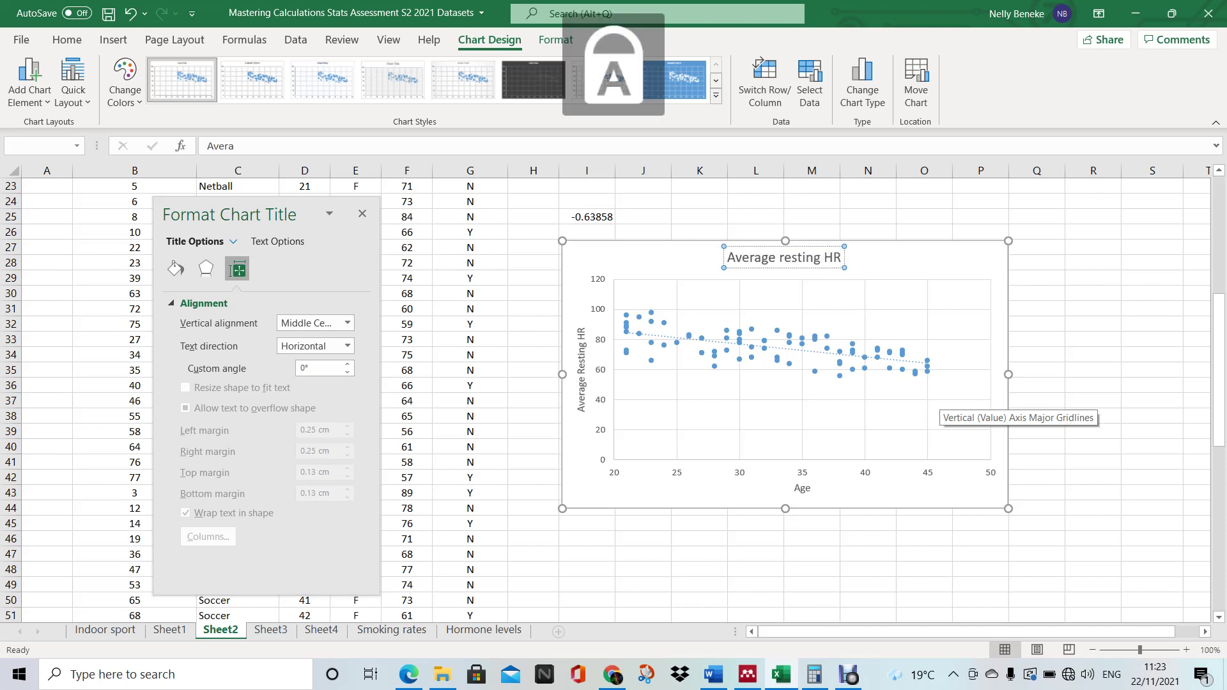
{"action": "key", "text": "Caps_Lock"}
{"action": "type", "text": "(b"}
{"action": "key", "text": "BackSpace"}
{"action": "key", "text": "BackSpace"}
{"action": "key", "text": "BackSpace"}
{"action": "type", "text": "by"}
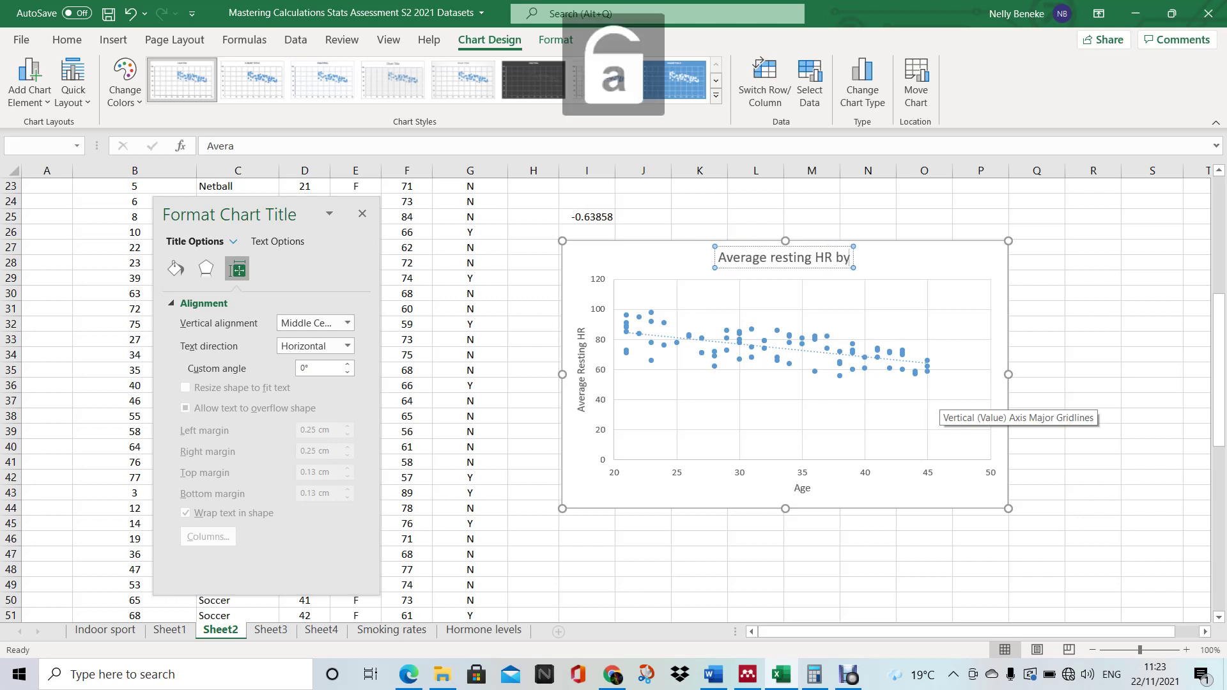
{"action": "type", "text": " age"}
{"action": "key", "text": "Return"}
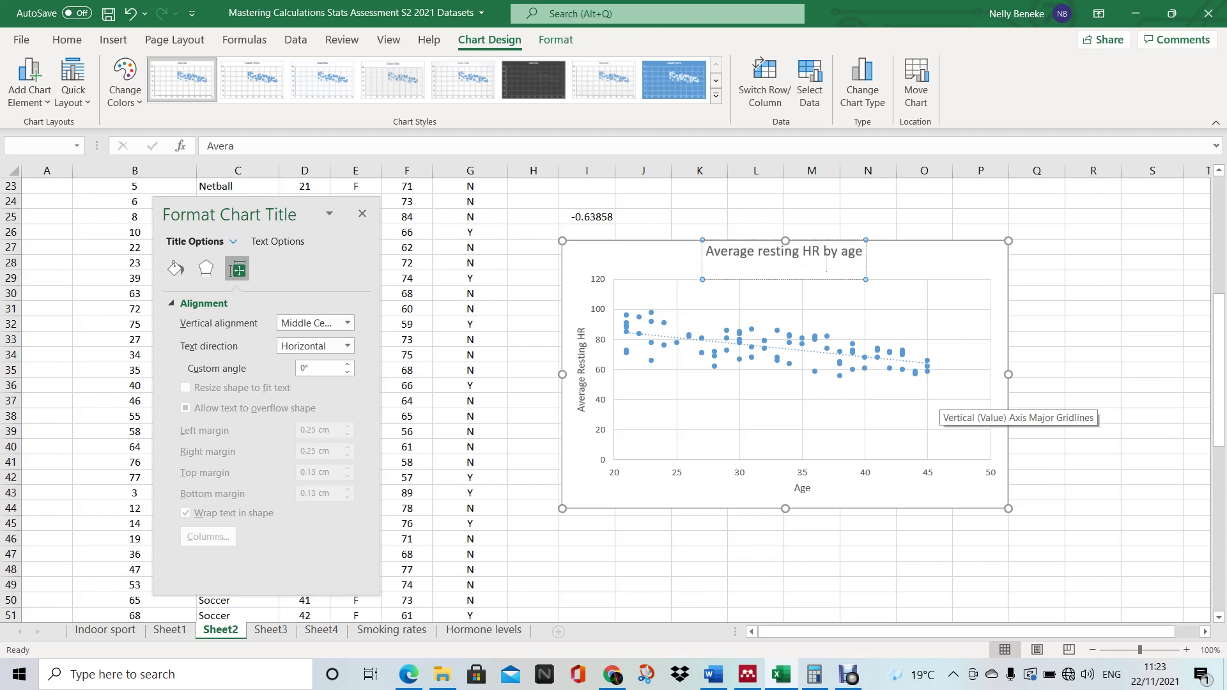
{"action": "key", "text": "BackSpace"}
{"action": "key", "text": "Left"}
{"action": "key", "text": "Left"}
{"action": "key", "text": "Left"}
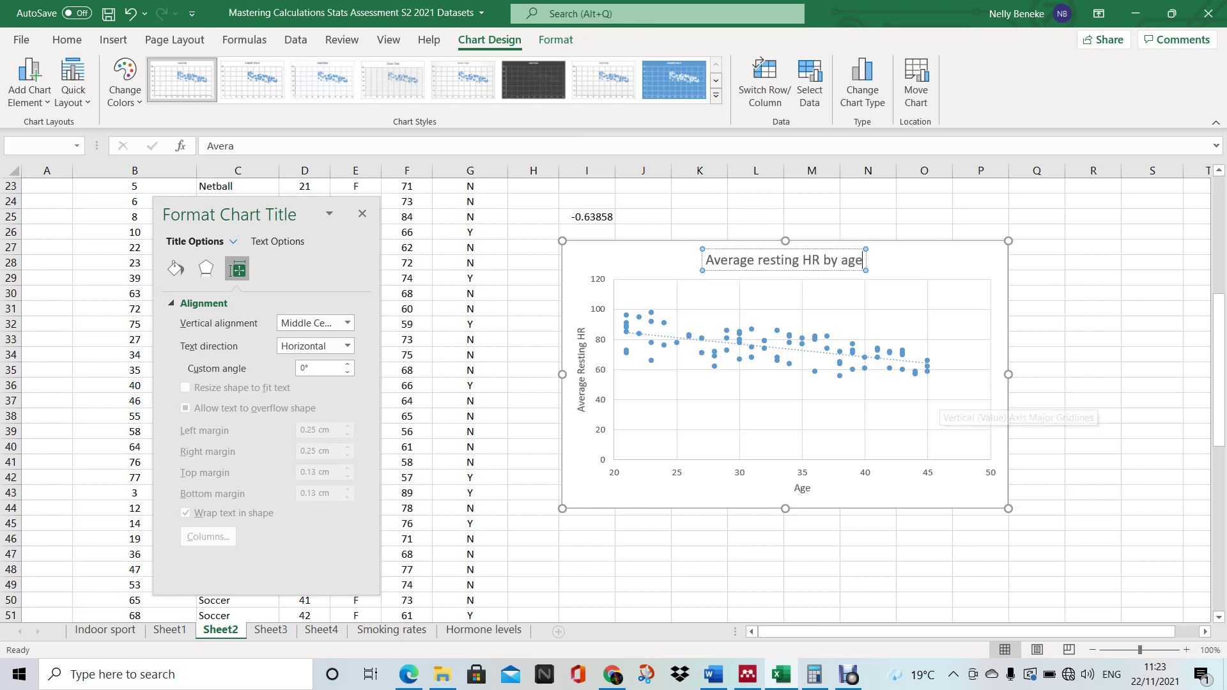